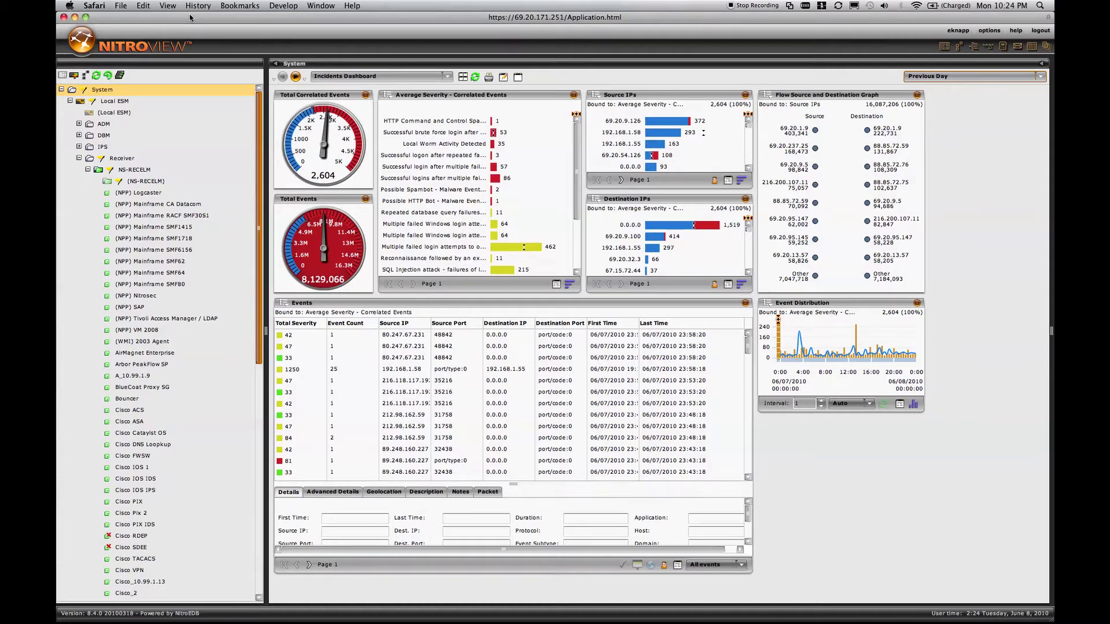
- Load the Normalized Dashboard from the Dashboard Views list
left_click(448, 77)
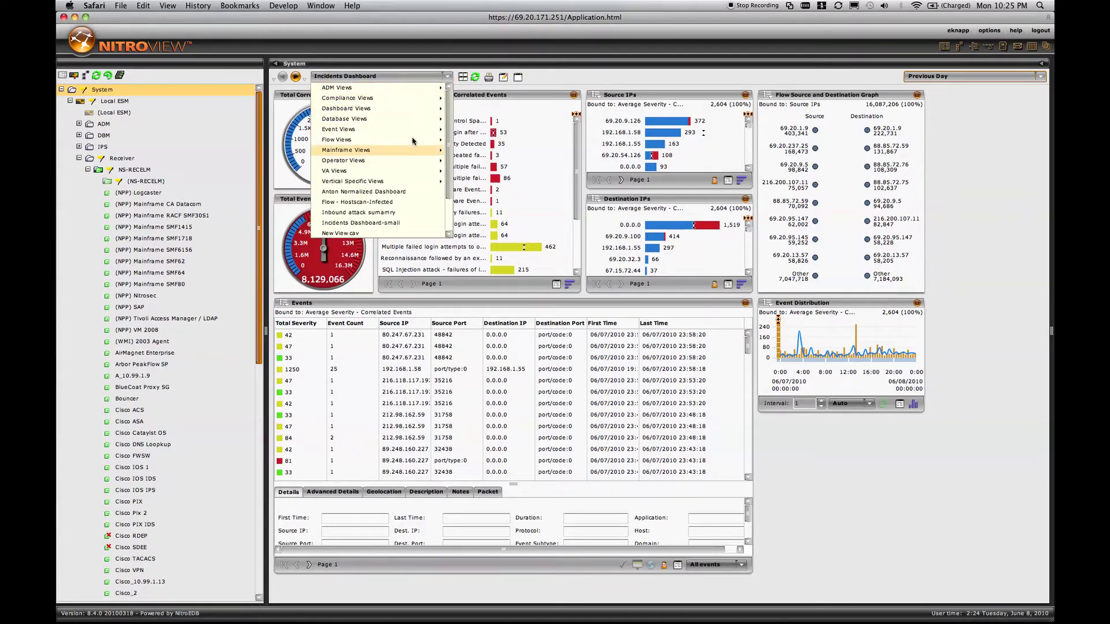
mouse_move(434, 109)
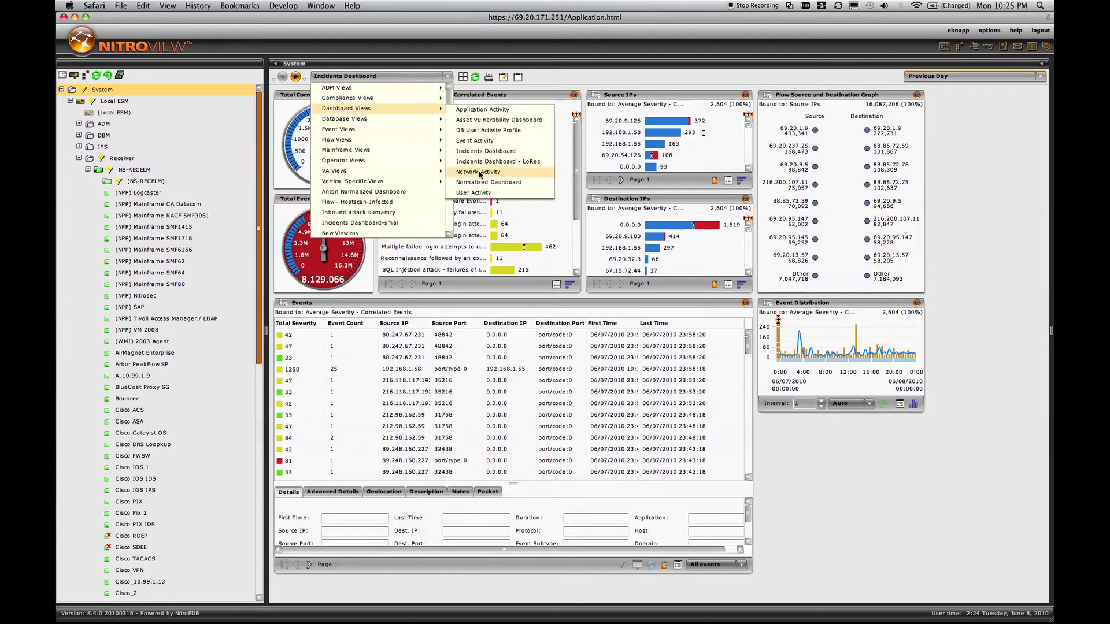
left_click(478, 183)
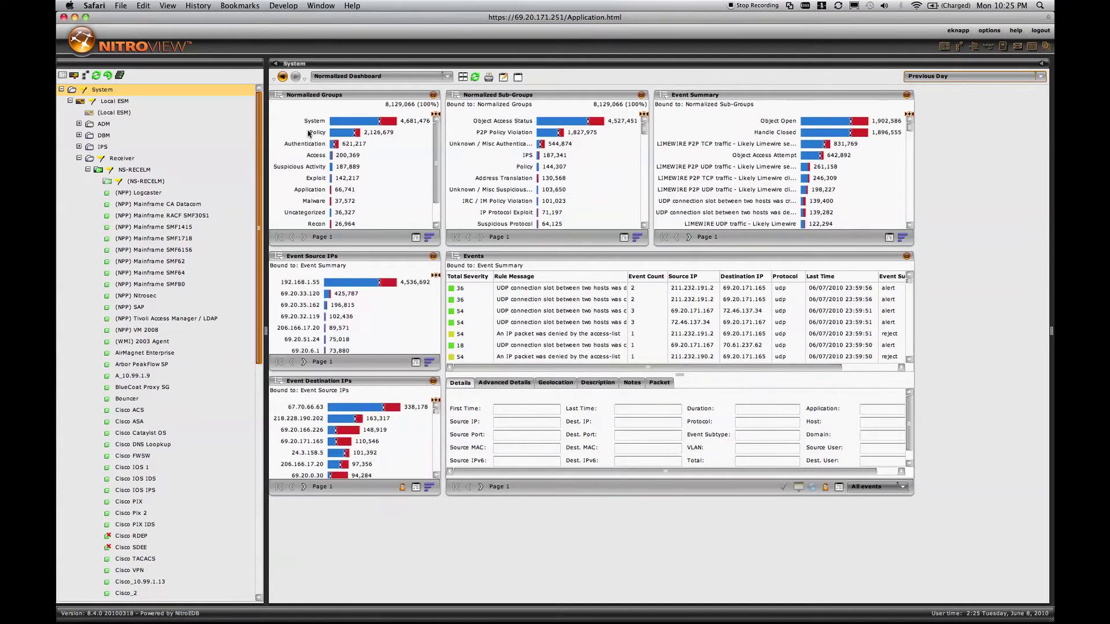
- Drill into Authentication events (621,217), then its Password sub-group (3,900 events)
mouse_move(308, 147)
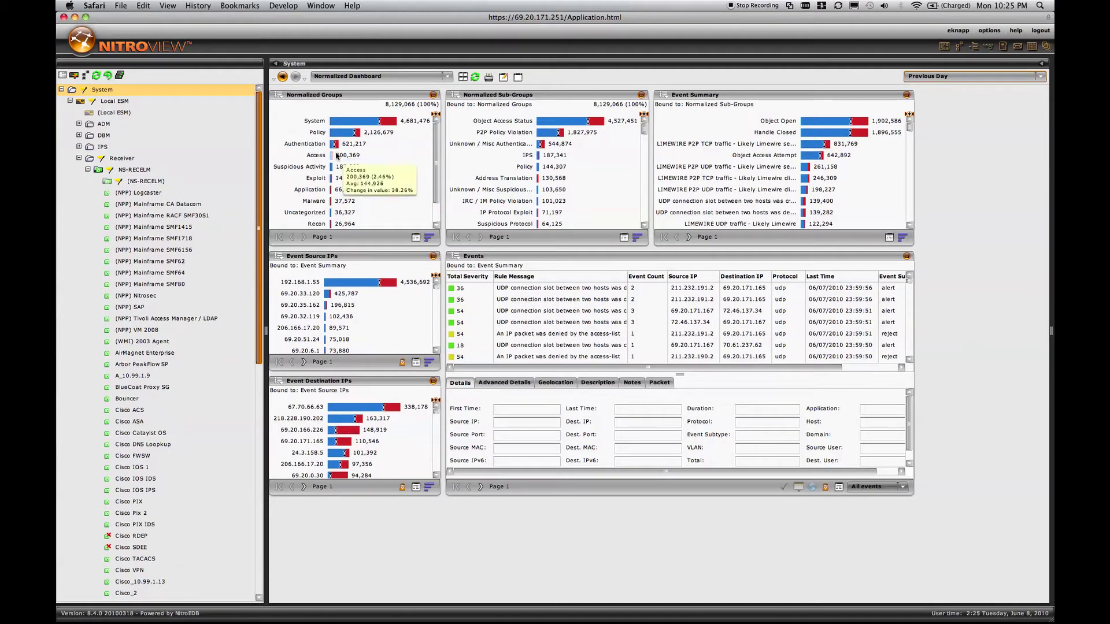
left_click(335, 145)
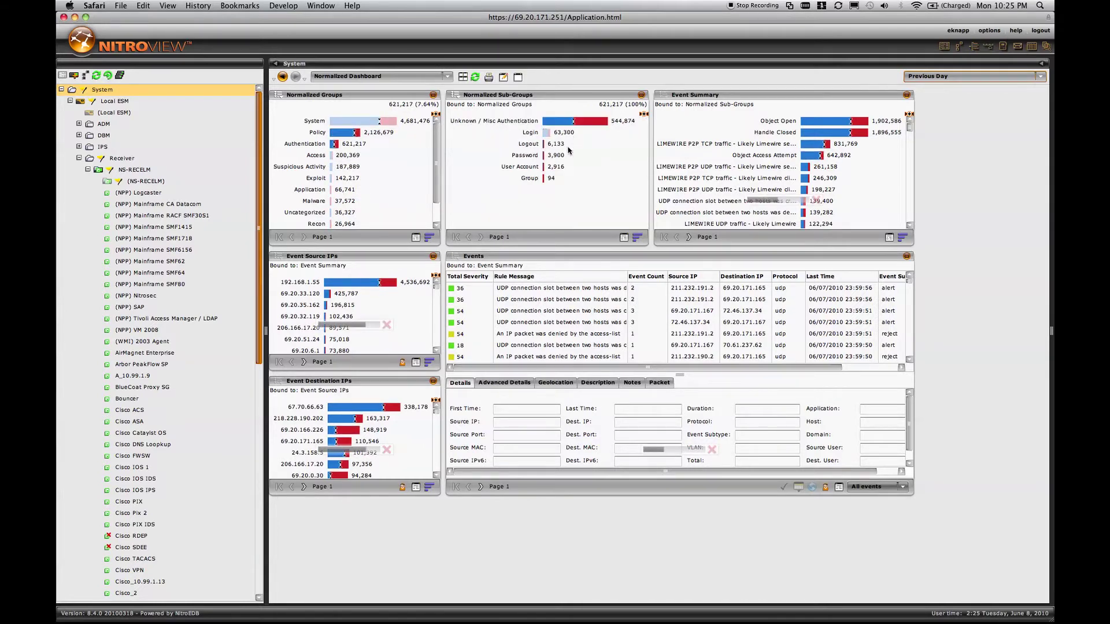
left_click(537, 158)
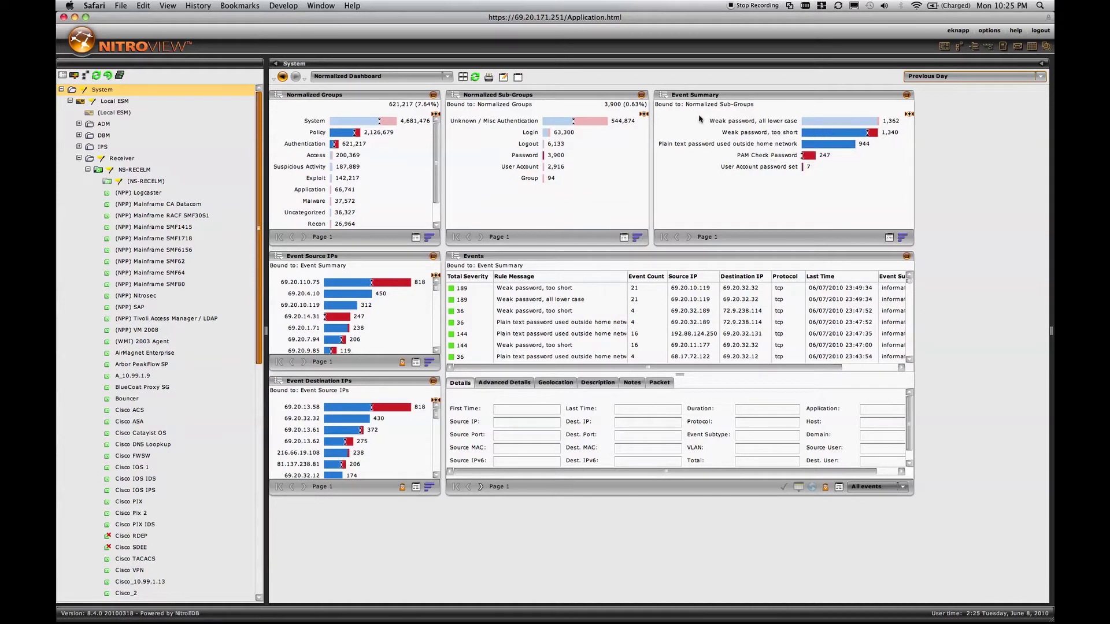
mouse_move(685, 121)
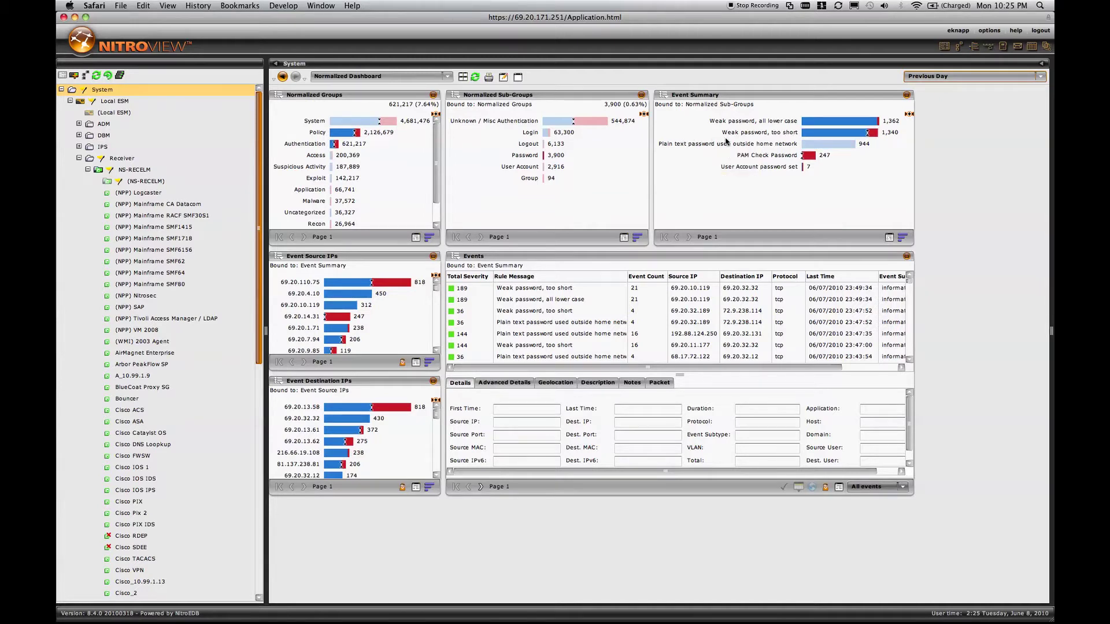
- Narrow to PAM Check Password, then switch the drill-down to the Access group (200,369 events)
left_click(693, 153)
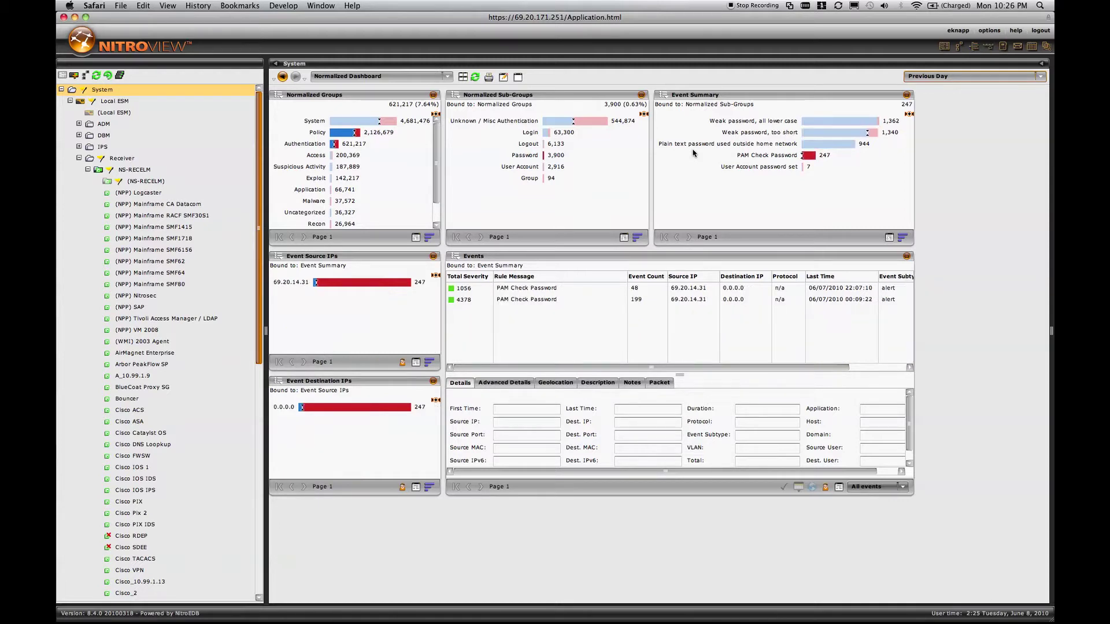
mouse_move(693, 147)
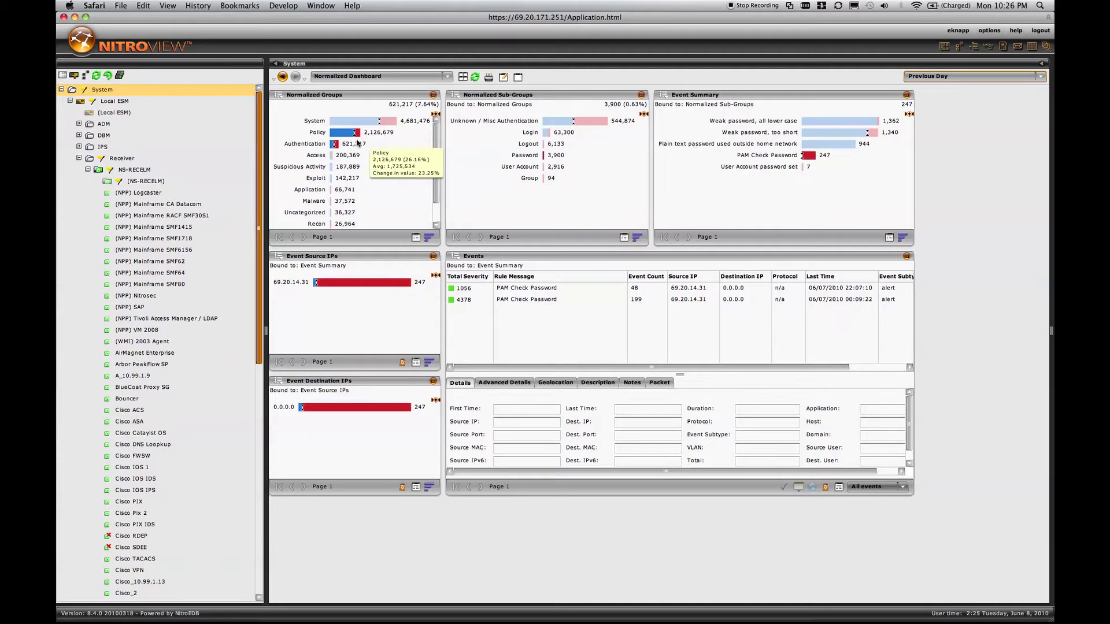
left_click(346, 157)
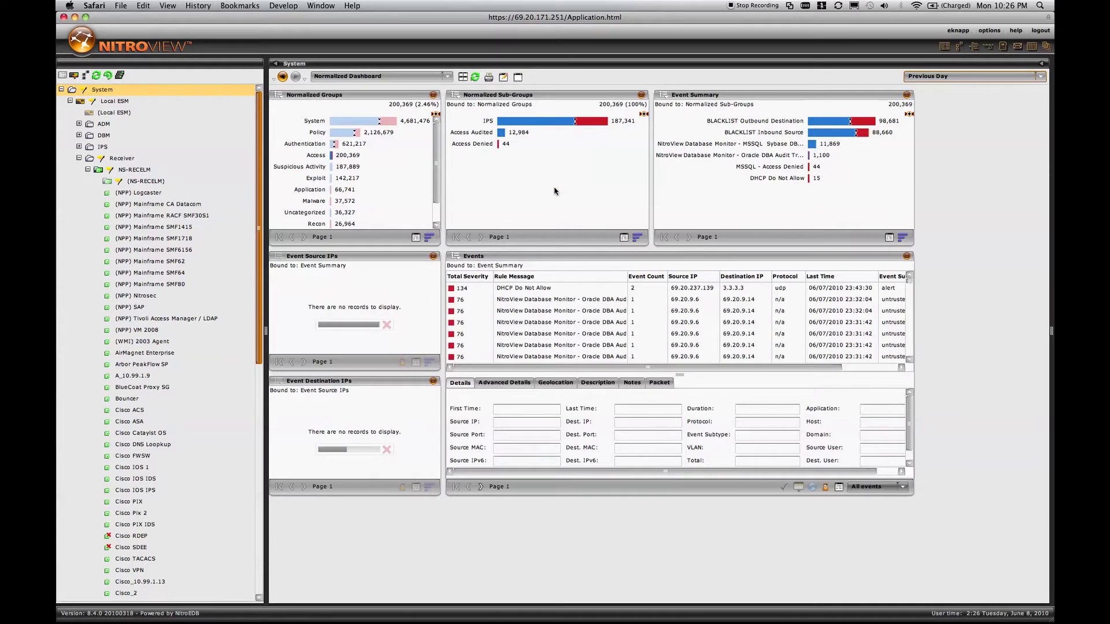
mouse_move(711, 169)
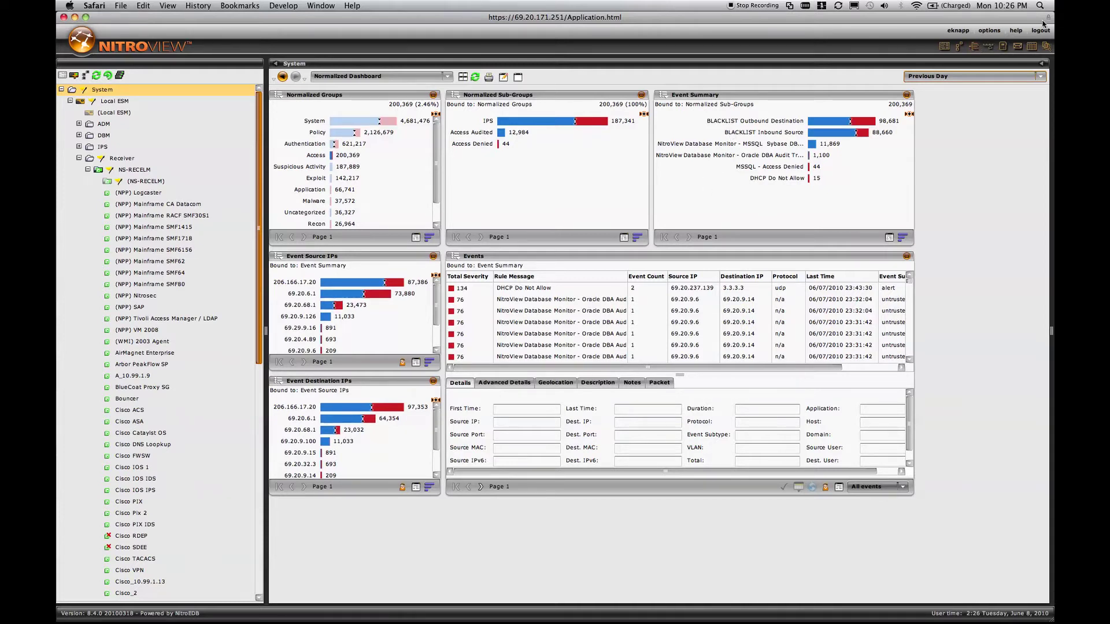
- In the Policy Editor, create a new correlation rule with New > Rule
left_click(976, 48)
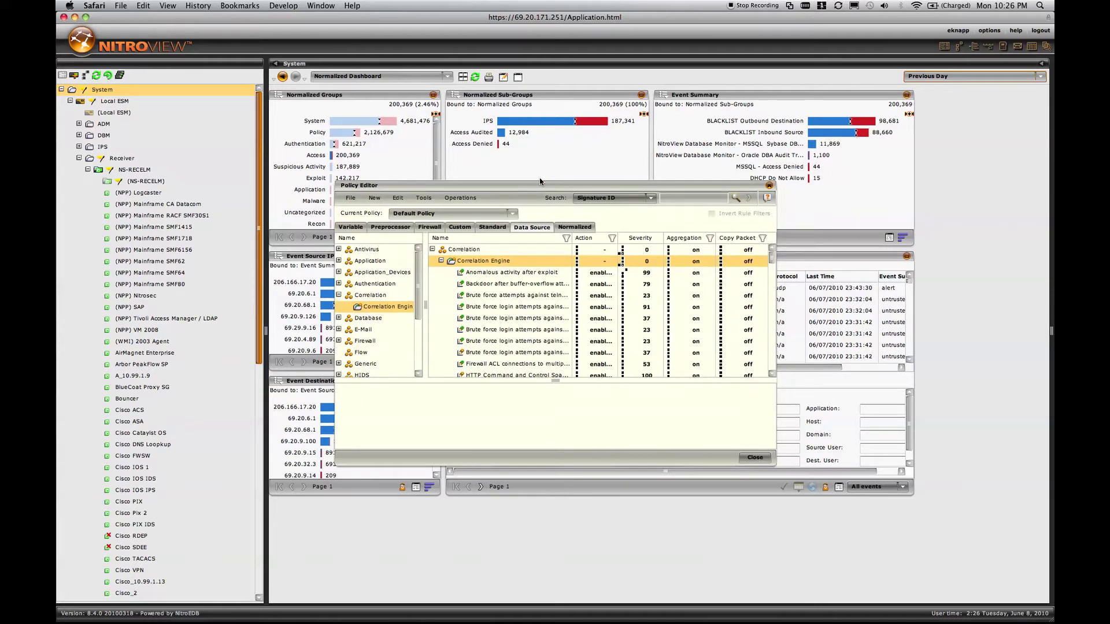
left_click(381, 200)
left_click(381, 200)
left_click(381, 200)
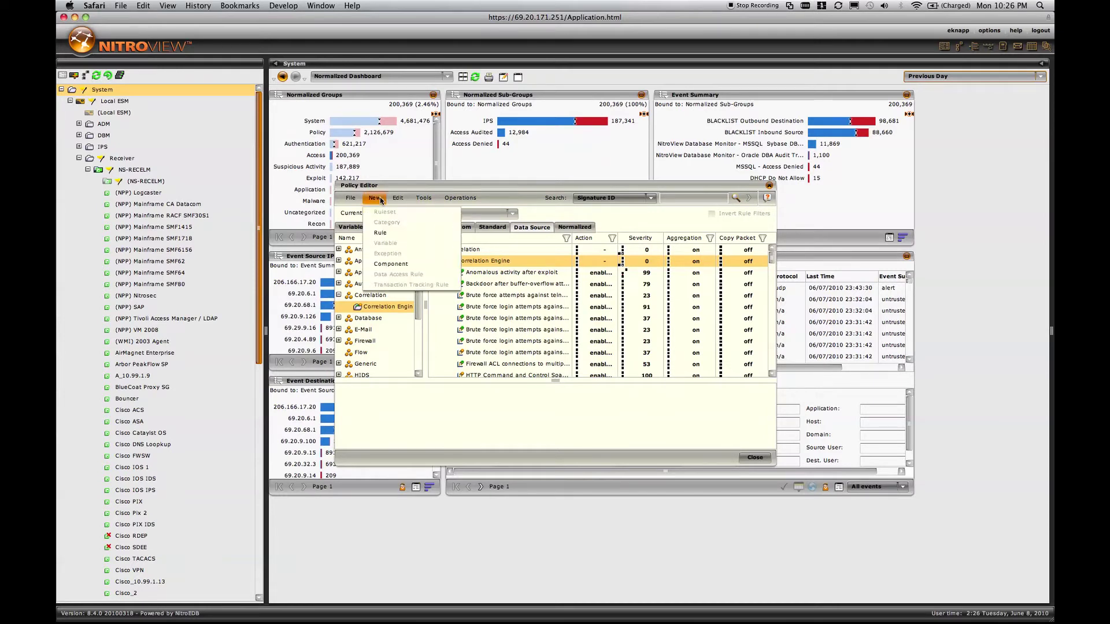
left_click(379, 233)
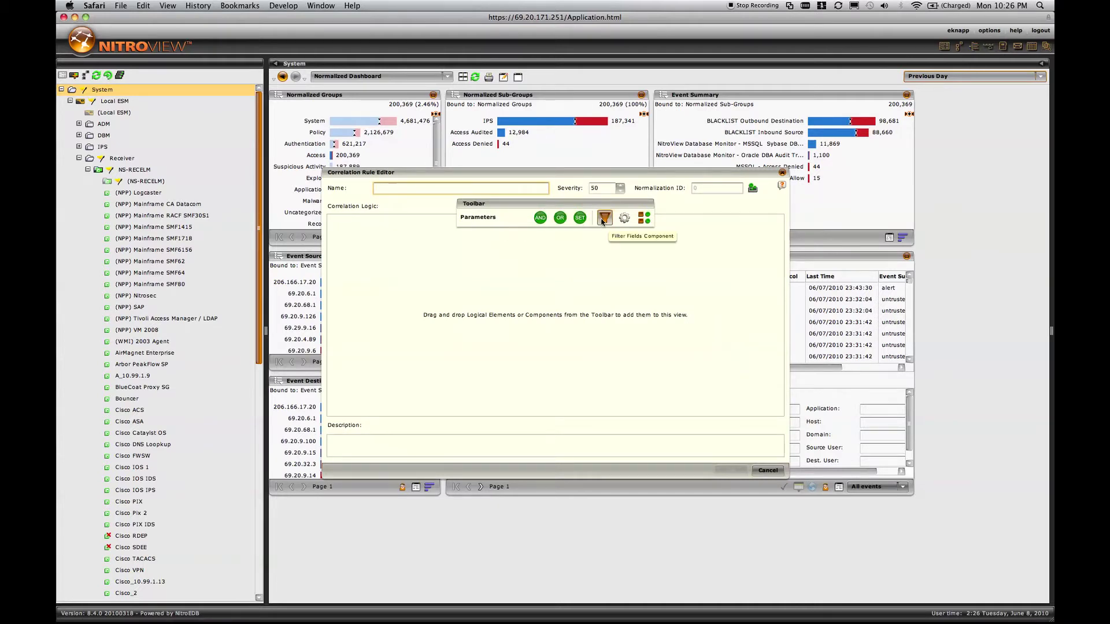
- Add a Filter Fields component with the condition Normalization Rule In Authentication
left_click_drag(602, 222, 468, 318)
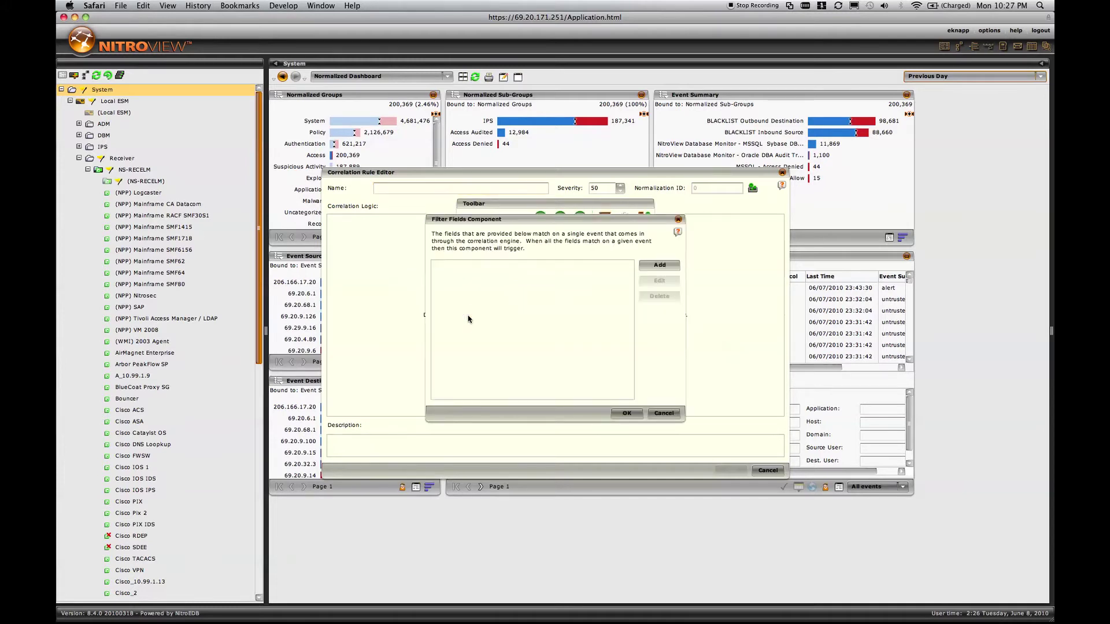
left_click(665, 266)
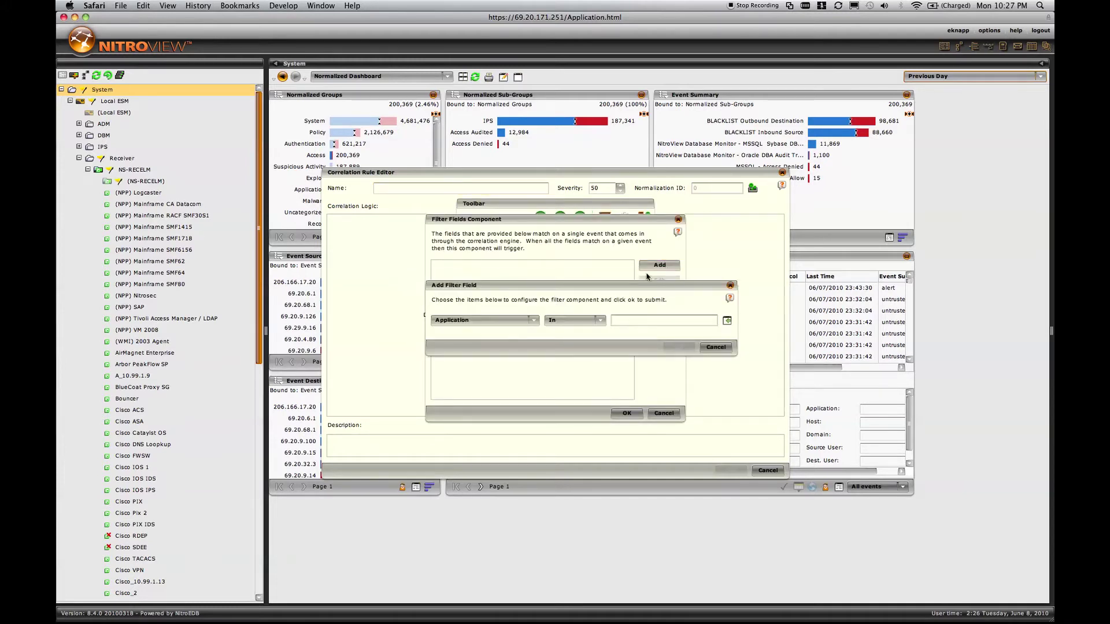
left_click(533, 320)
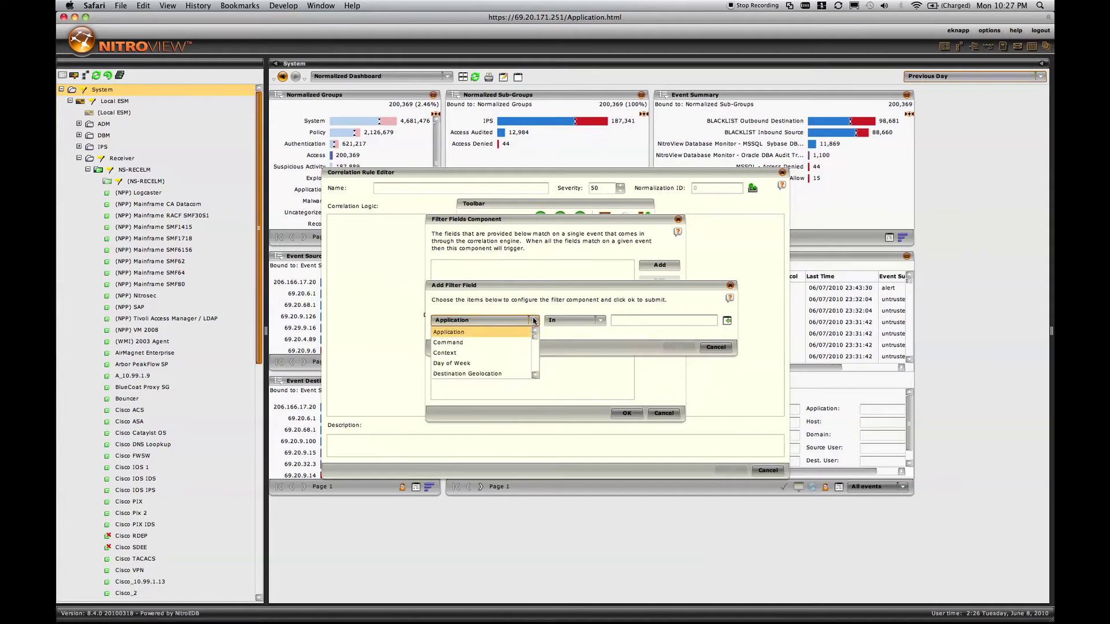
key("n")
left_click(513, 332)
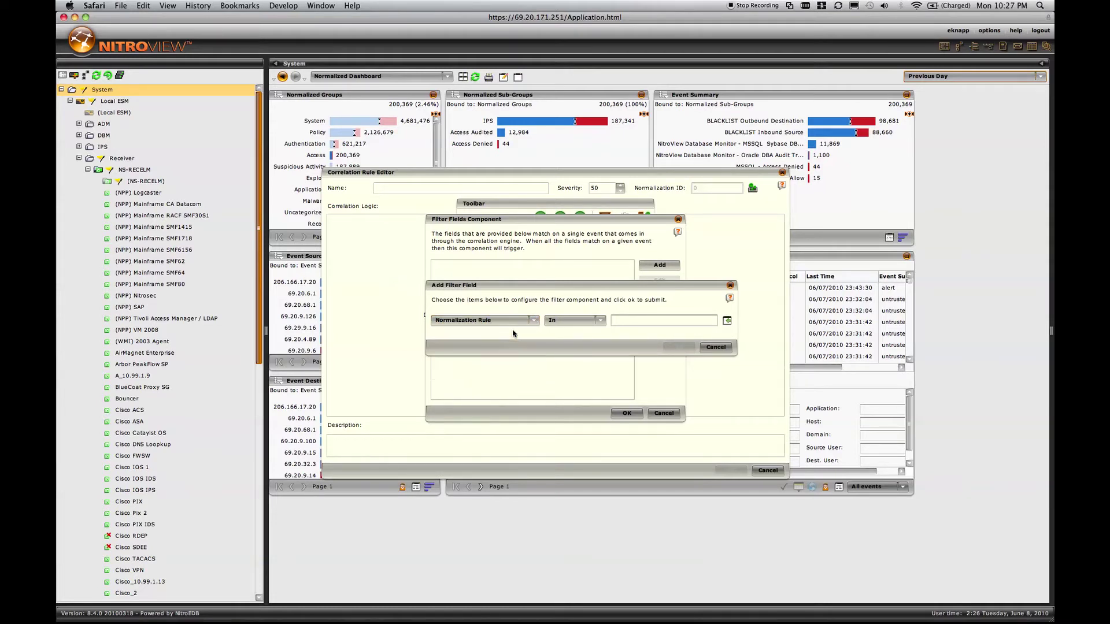
left_click(727, 321)
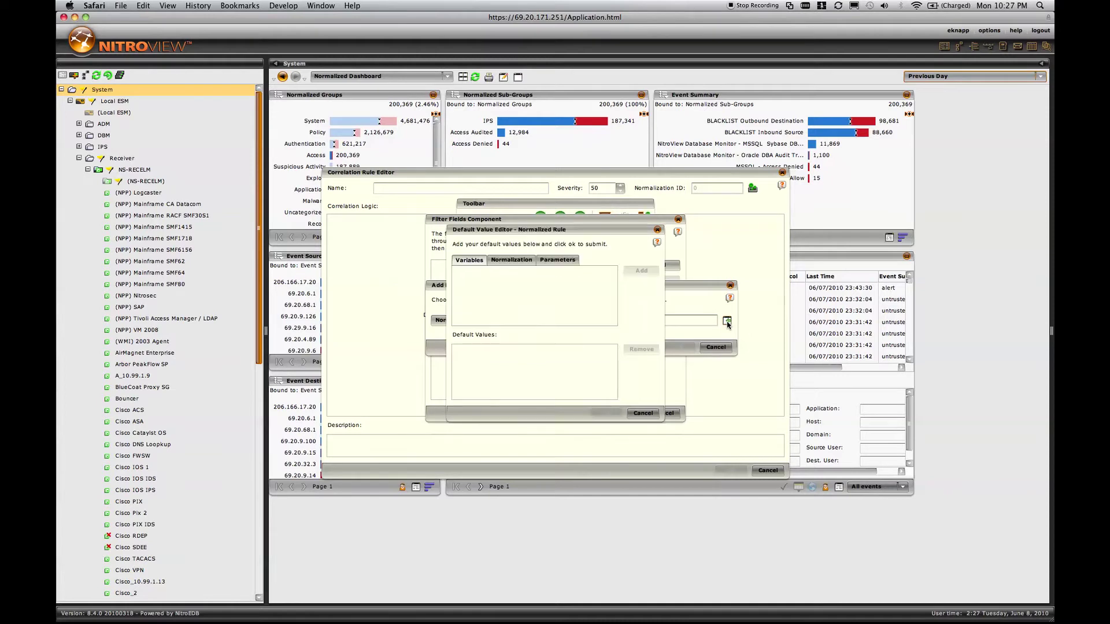
left_click(512, 260)
left_click(502, 293)
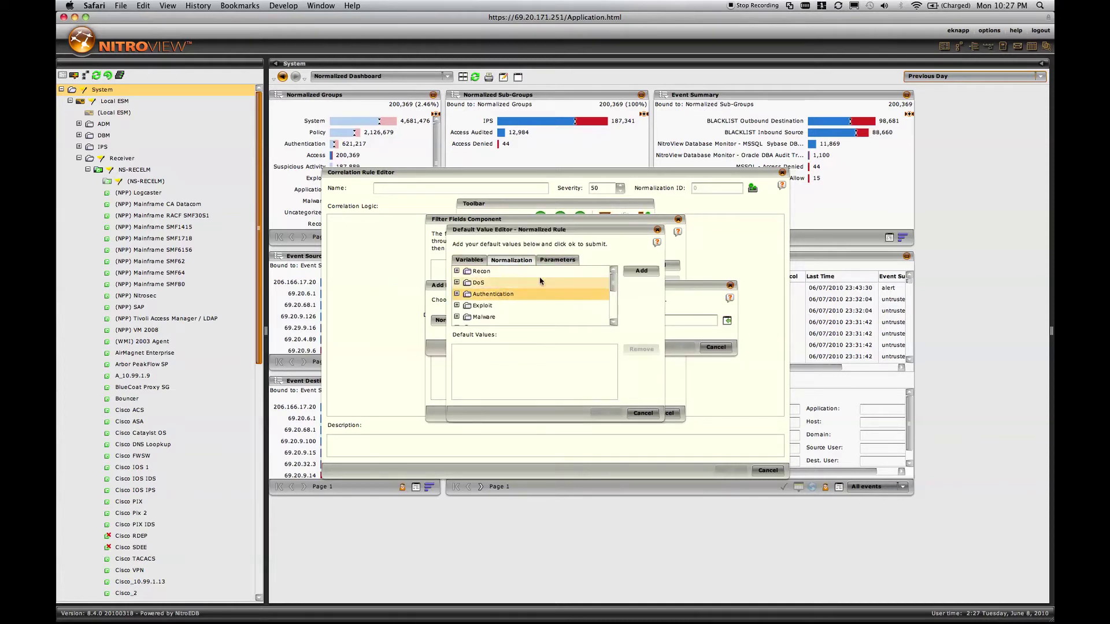
left_click(634, 274)
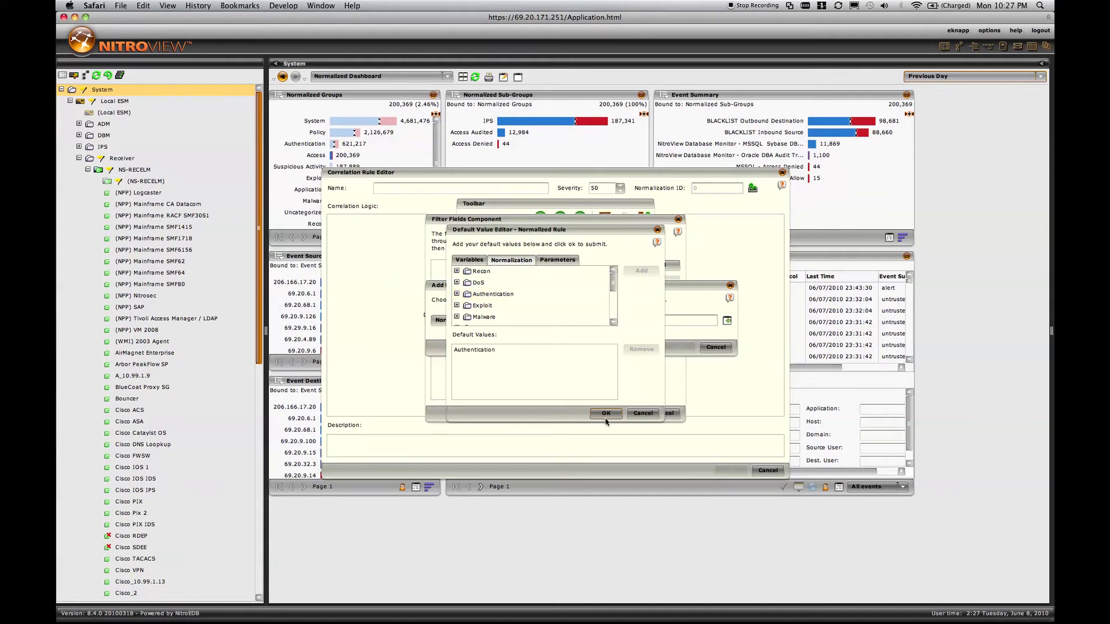
left_click(607, 414)
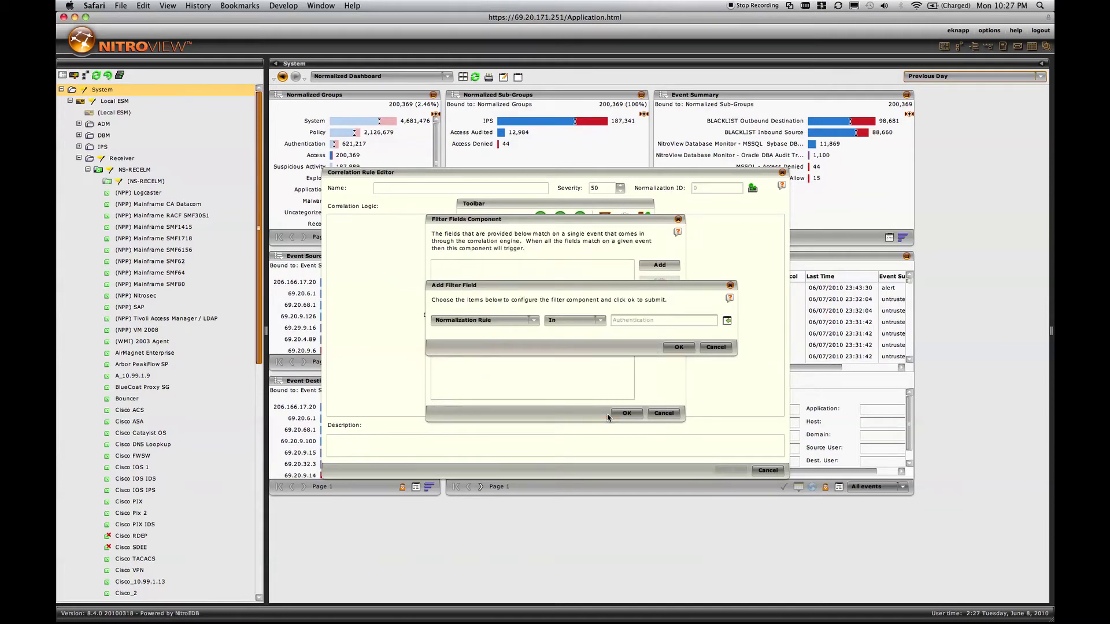
left_click(678, 347)
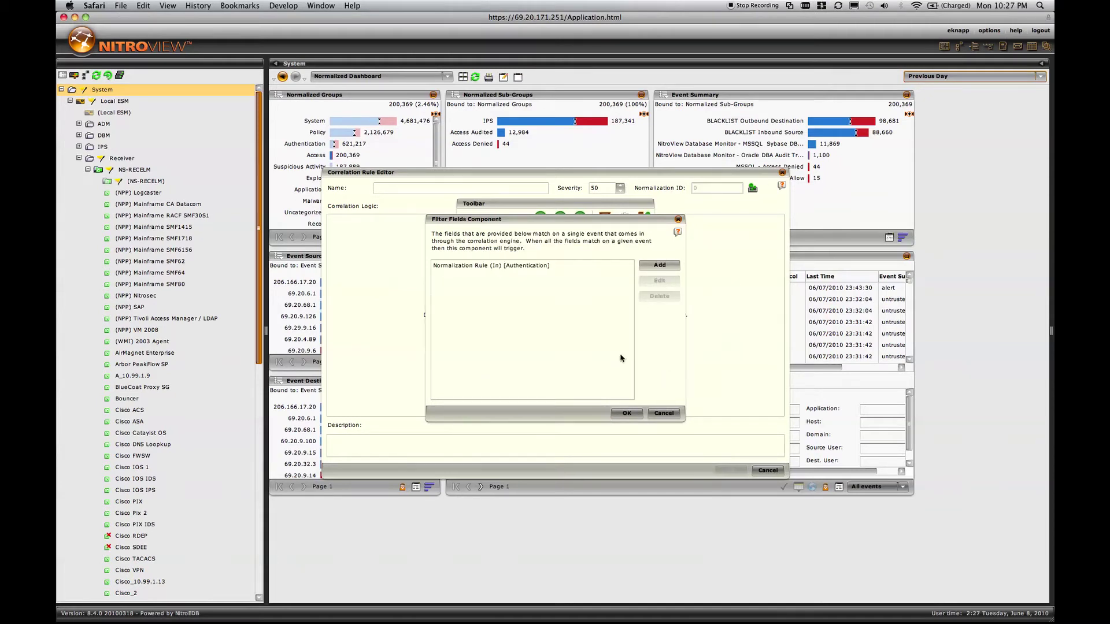
left_click(624, 414)
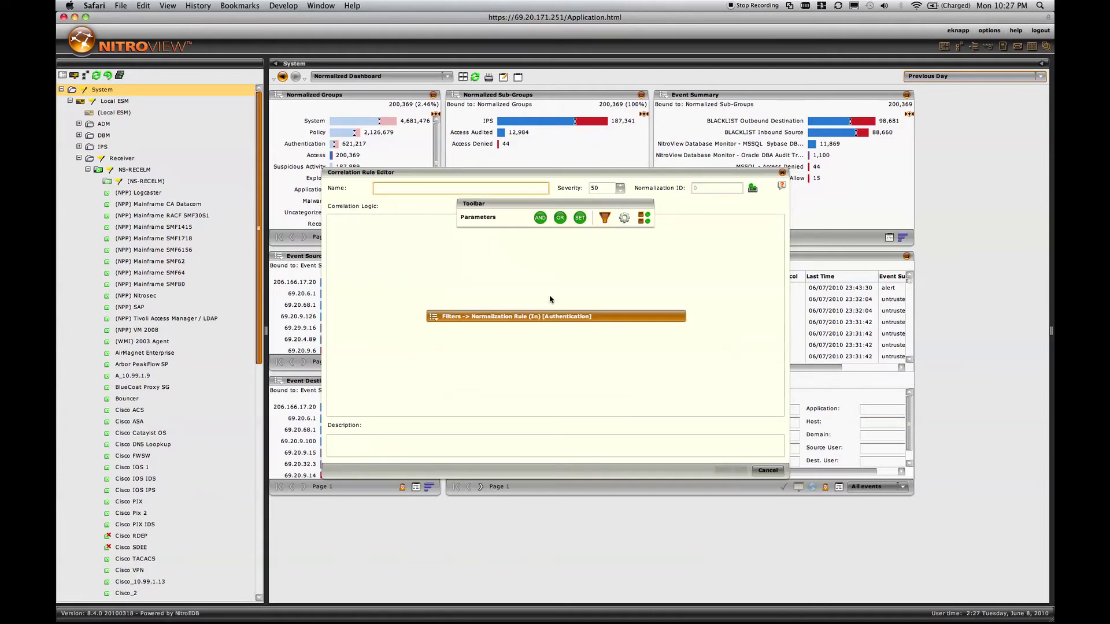
- Add an AND group and a second filter component, choosing Source User as its field
left_click_drag(545, 225, 425, 321)
left_click_drag(602, 219, 516, 328)
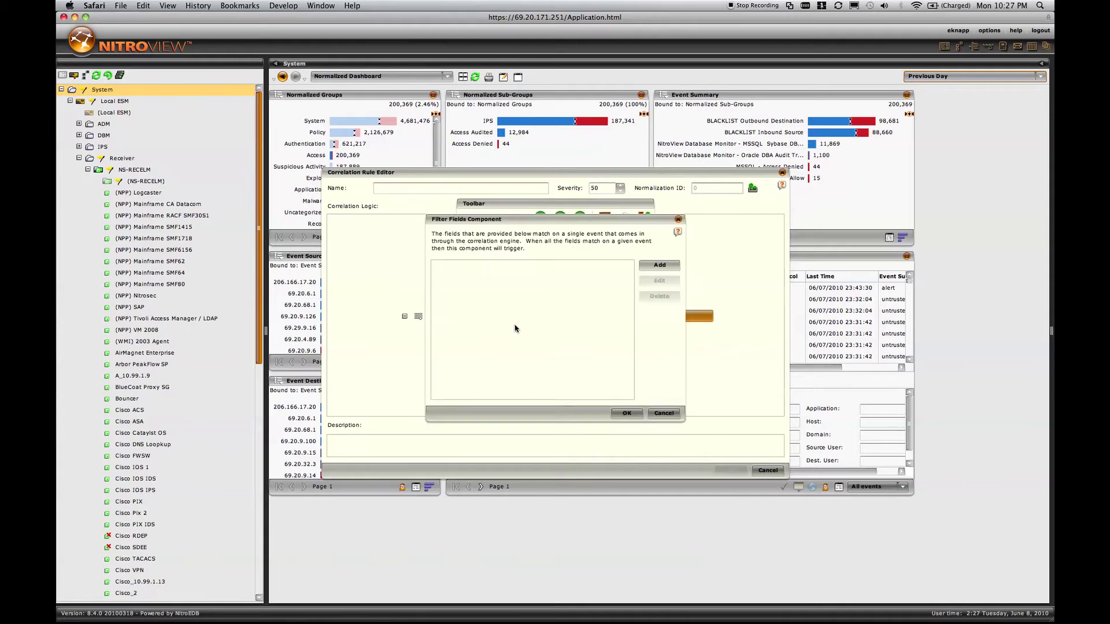
left_click(659, 265)
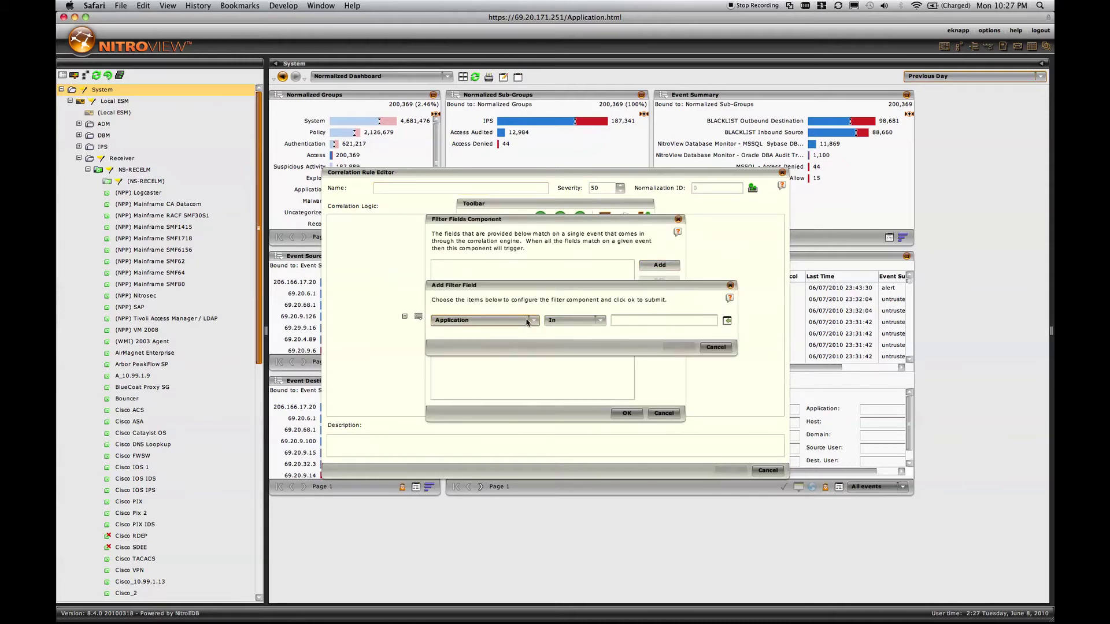
left_click(527, 321)
key("o")
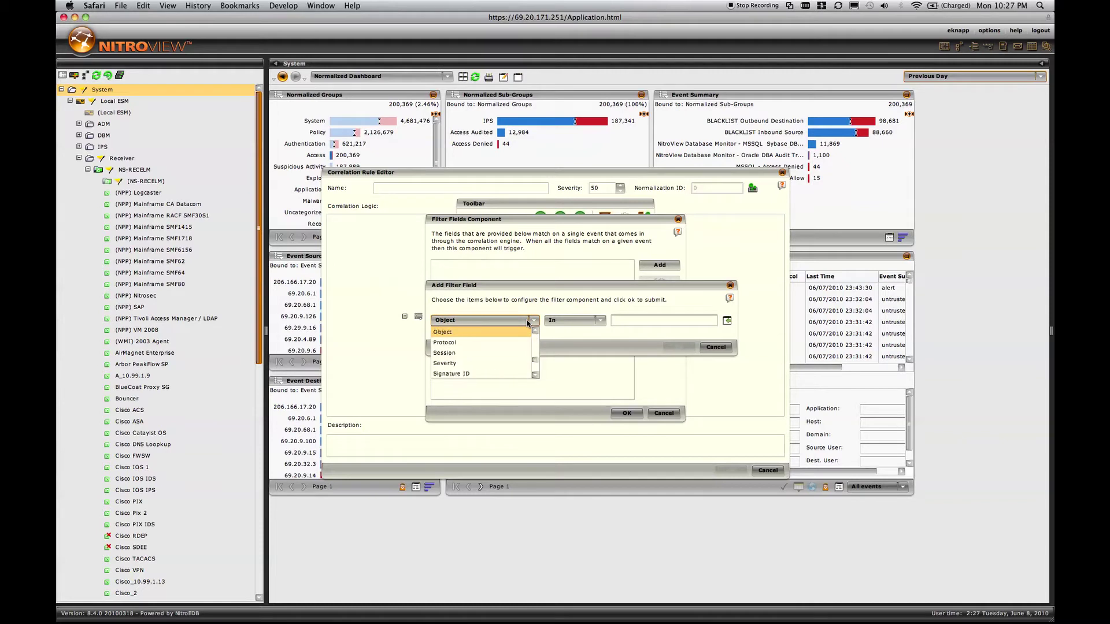
key("s")
key("s")
key("s")
key("s")
key("s")
key("s")
key("s")
key("s")
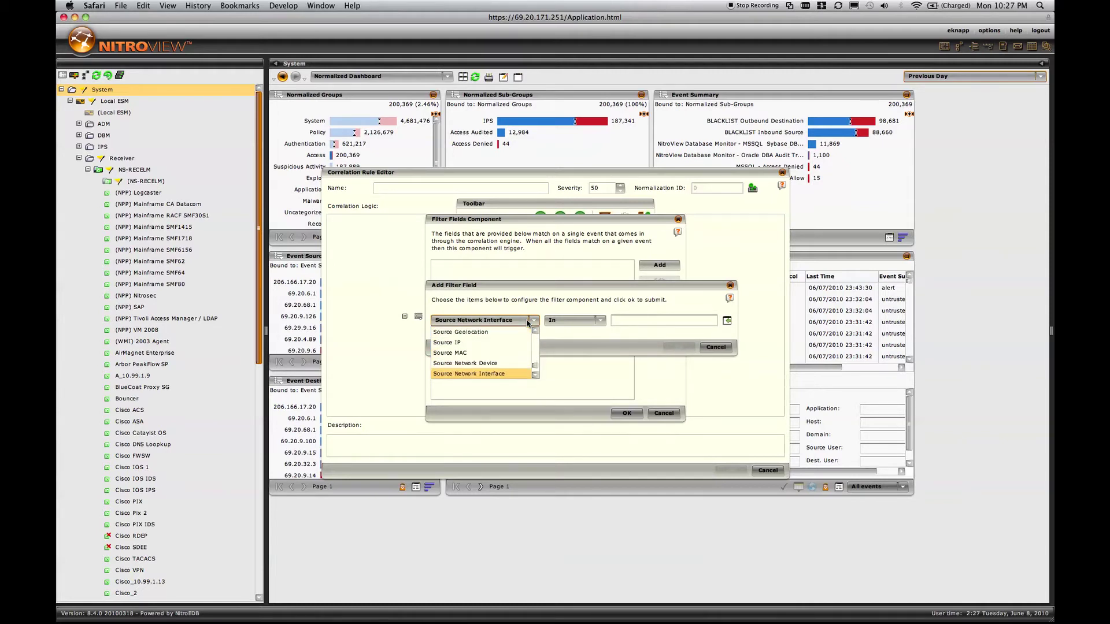
key("s")
key("s")
key("t")
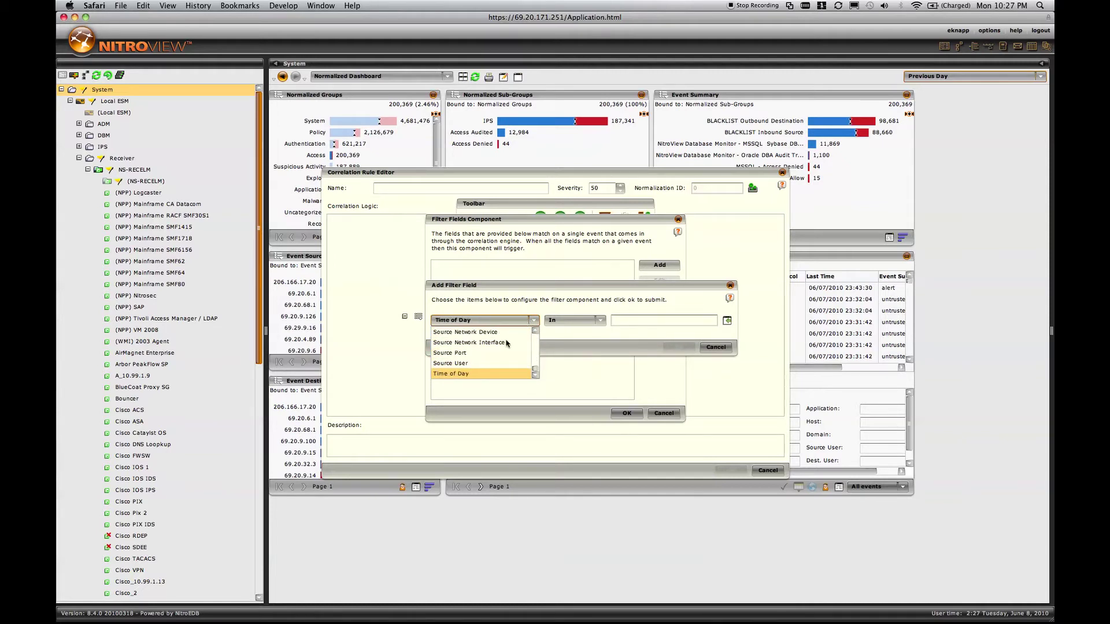
key("Up")
key("Return")
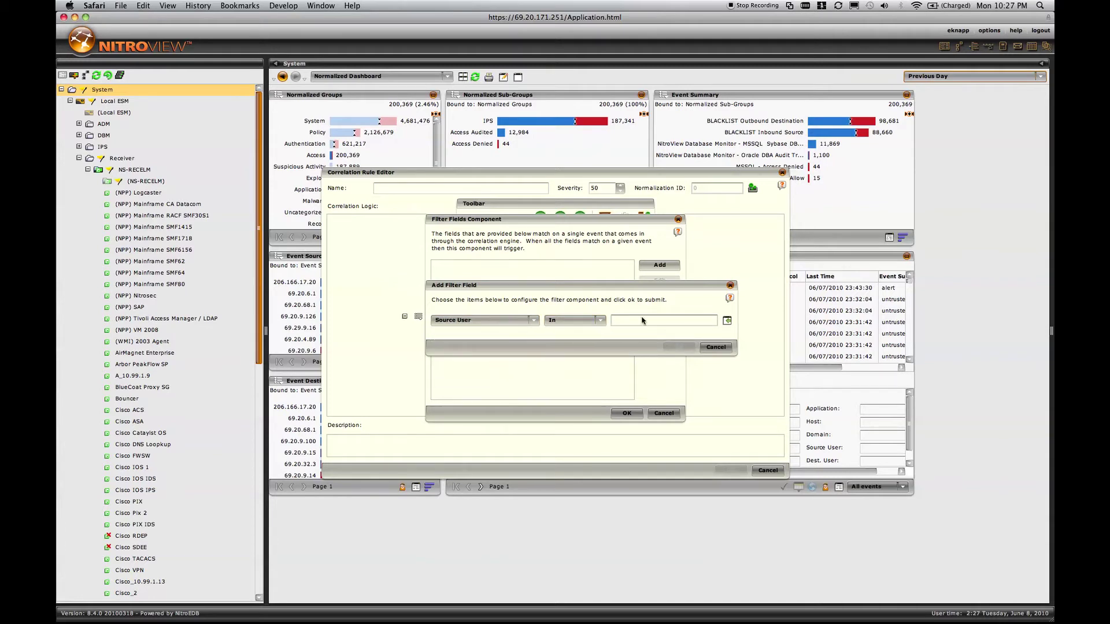
- Set the Source User value to the corr_terminated_employees variable and confirm the field
left_click(727, 322)
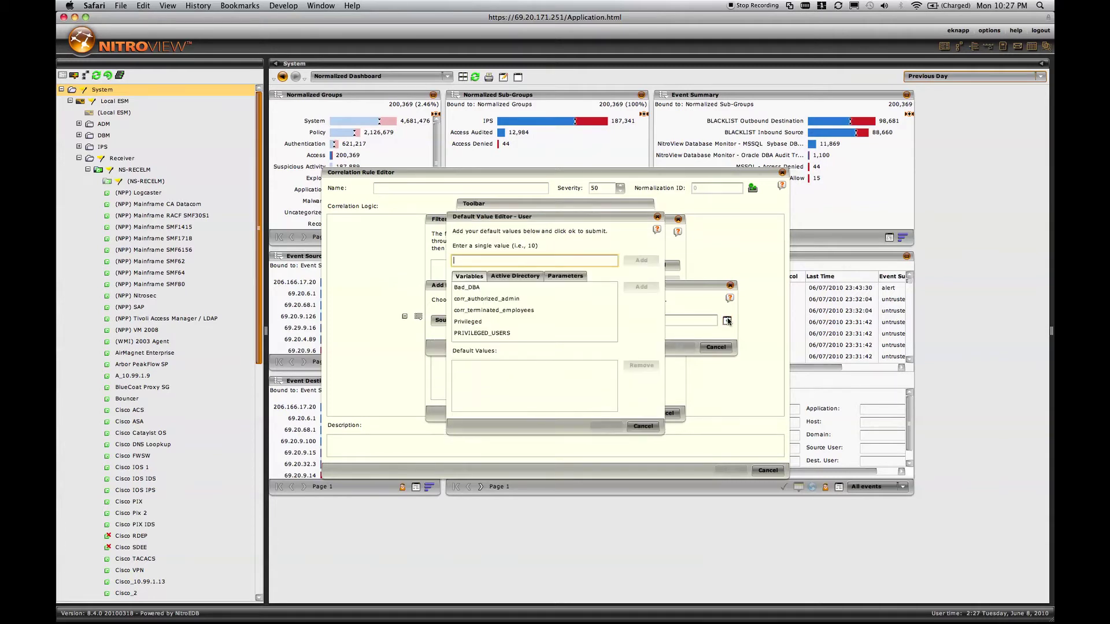
left_click(514, 310)
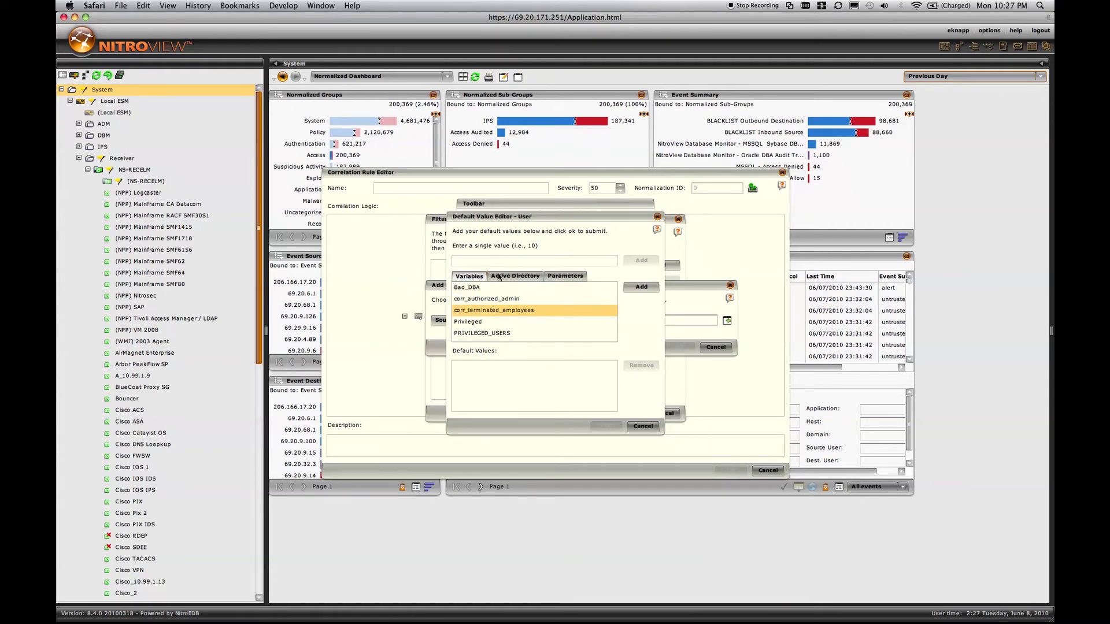
left_click(512, 278)
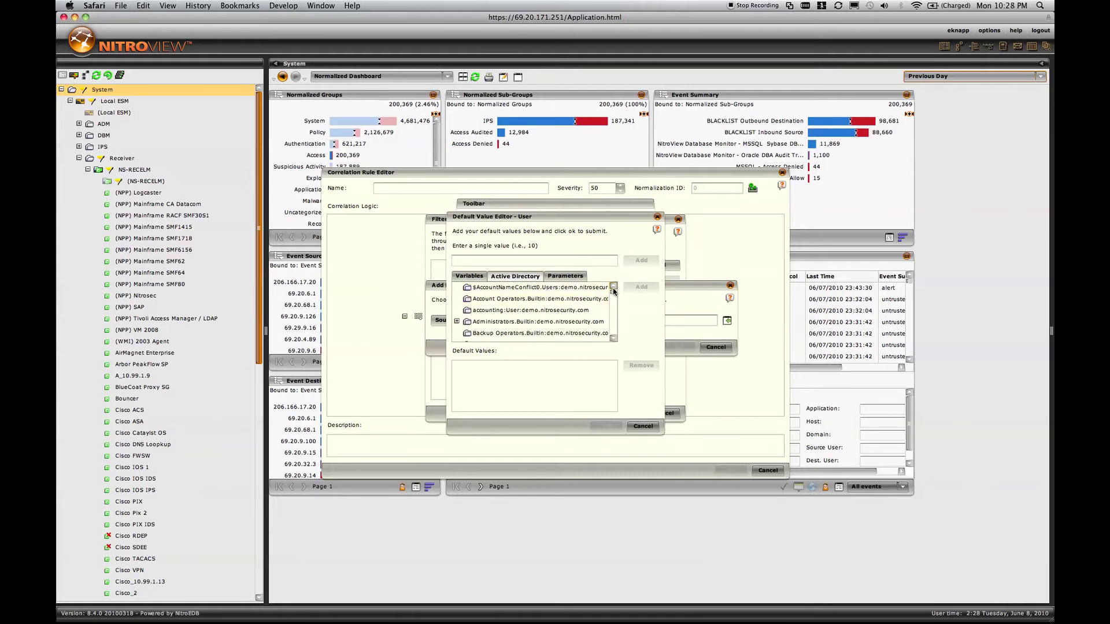
scroll(612, 287, "down", 5)
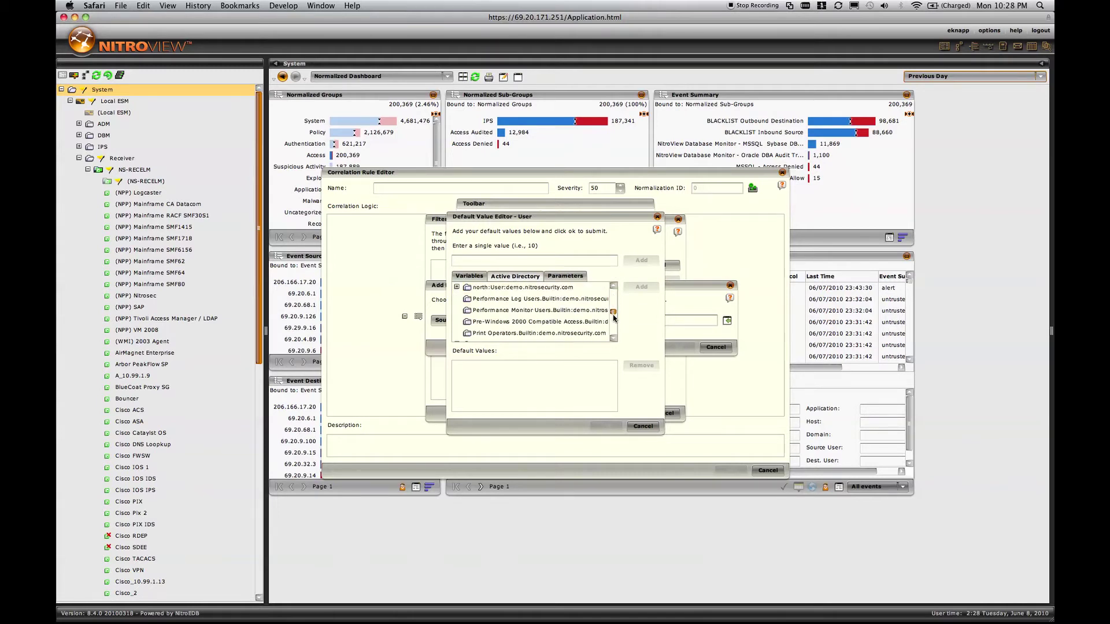
scroll(612, 286, "up", 5)
left_click(474, 287)
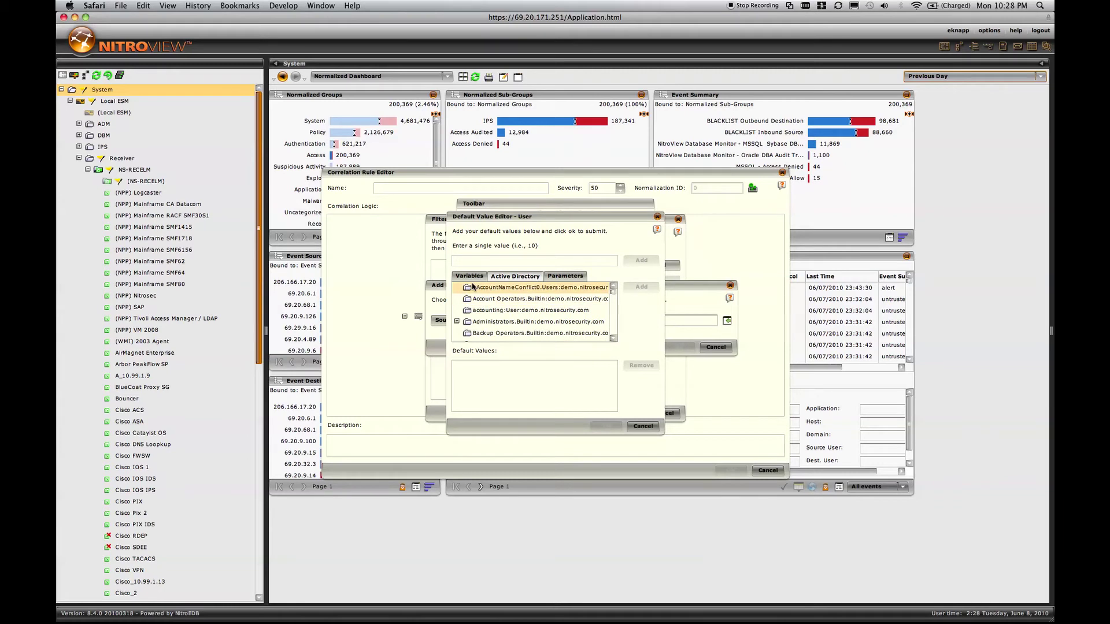
left_click(471, 277)
left_click(540, 309)
left_click(642, 287)
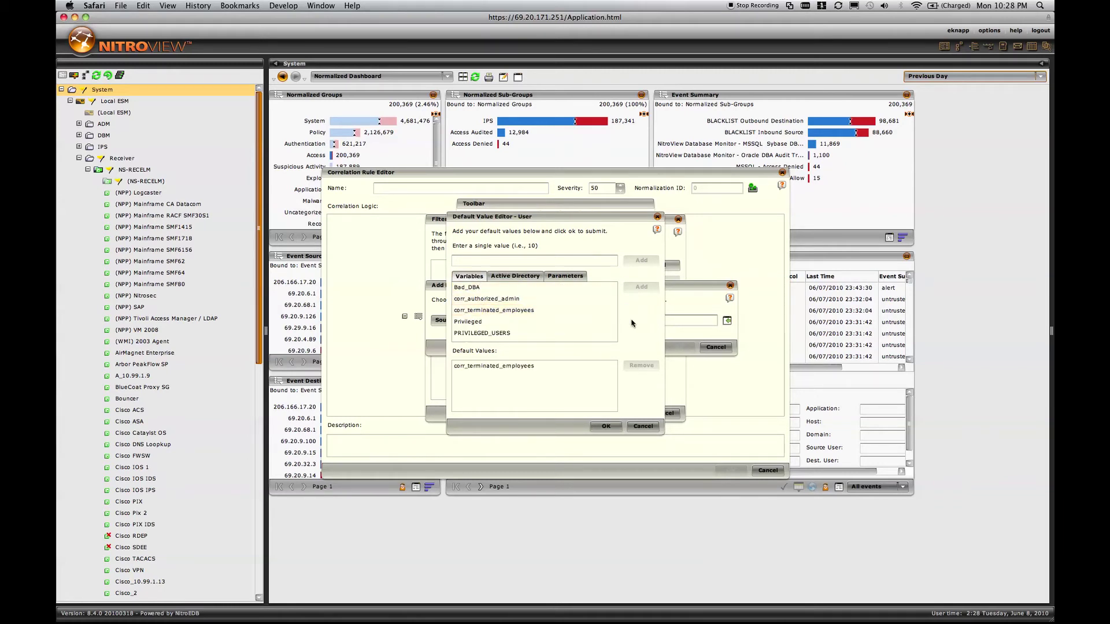
left_click(598, 430)
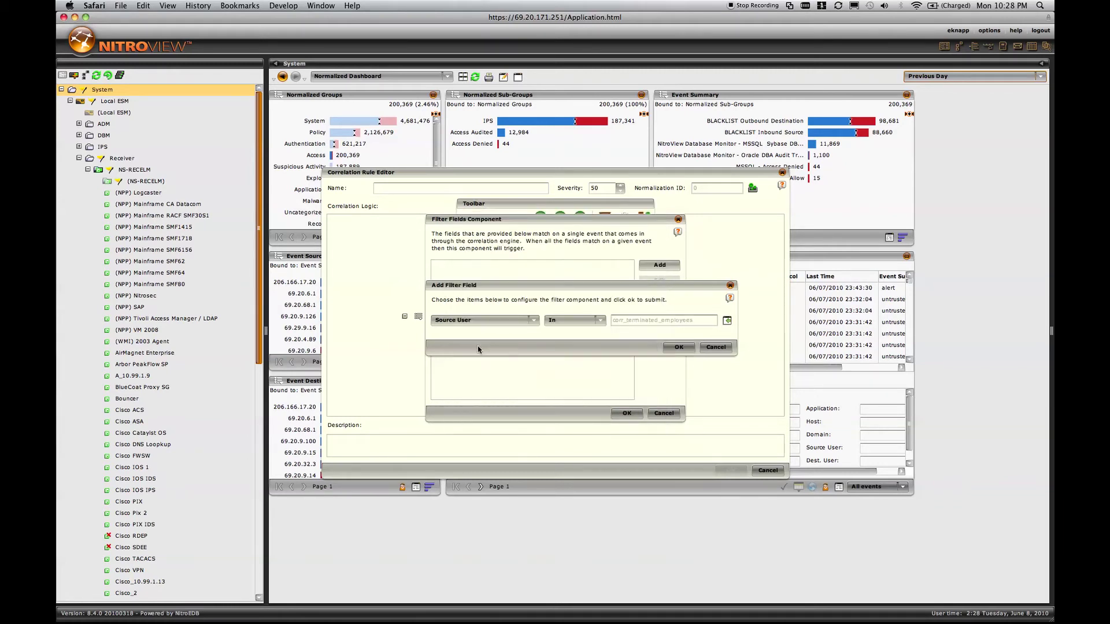
left_click(679, 349)
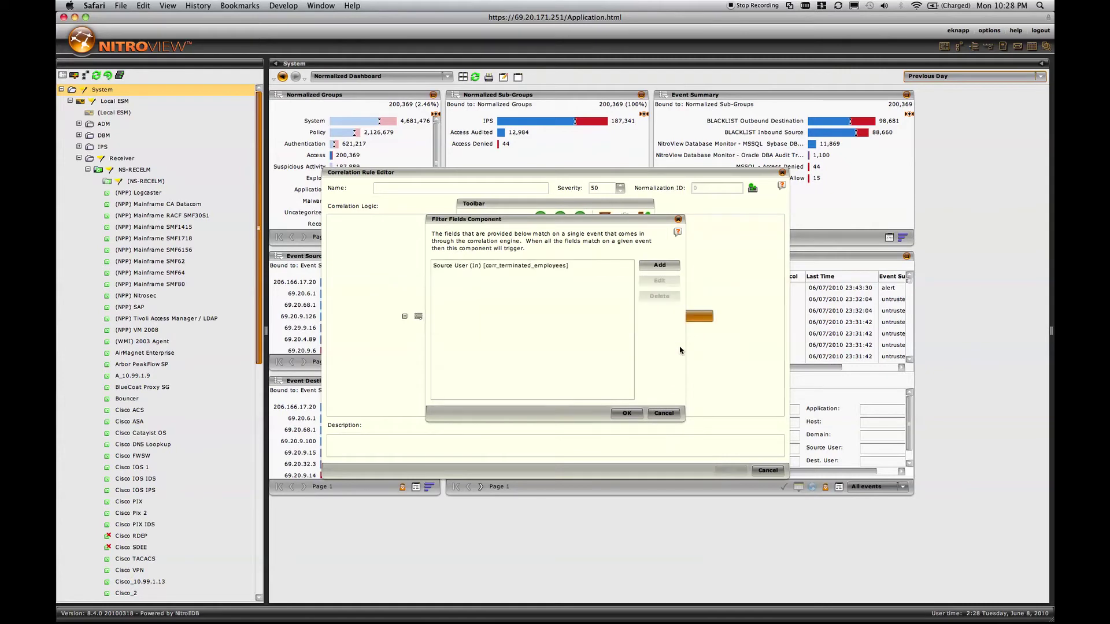
- Save the terminated-employees filter, then add an OR group holding a new filter component
left_click(617, 415)
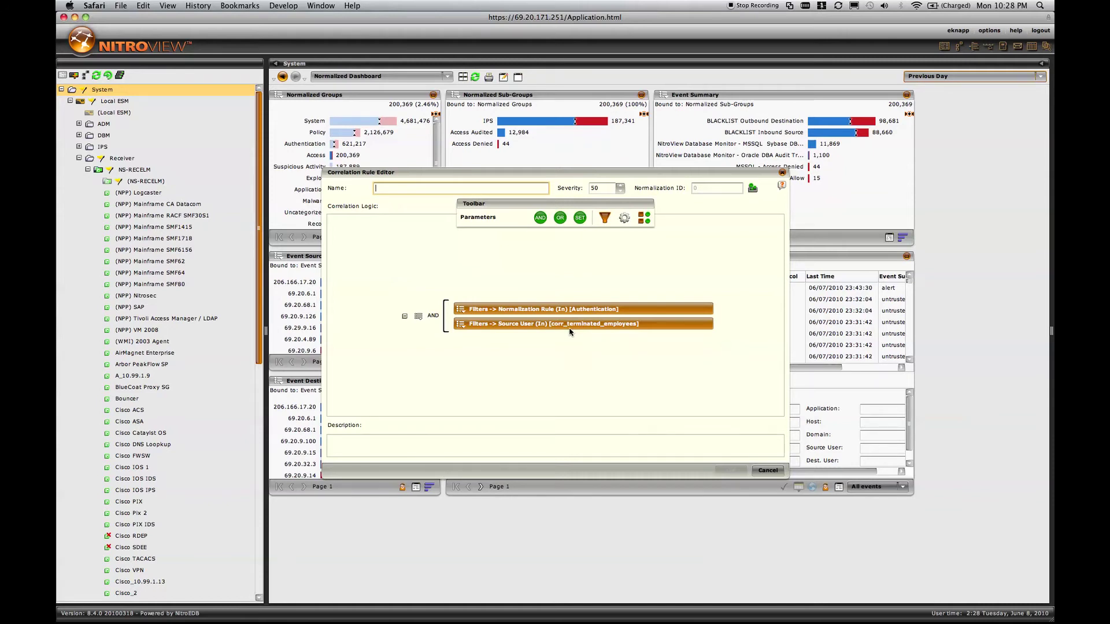
left_click_drag(559, 218, 493, 333)
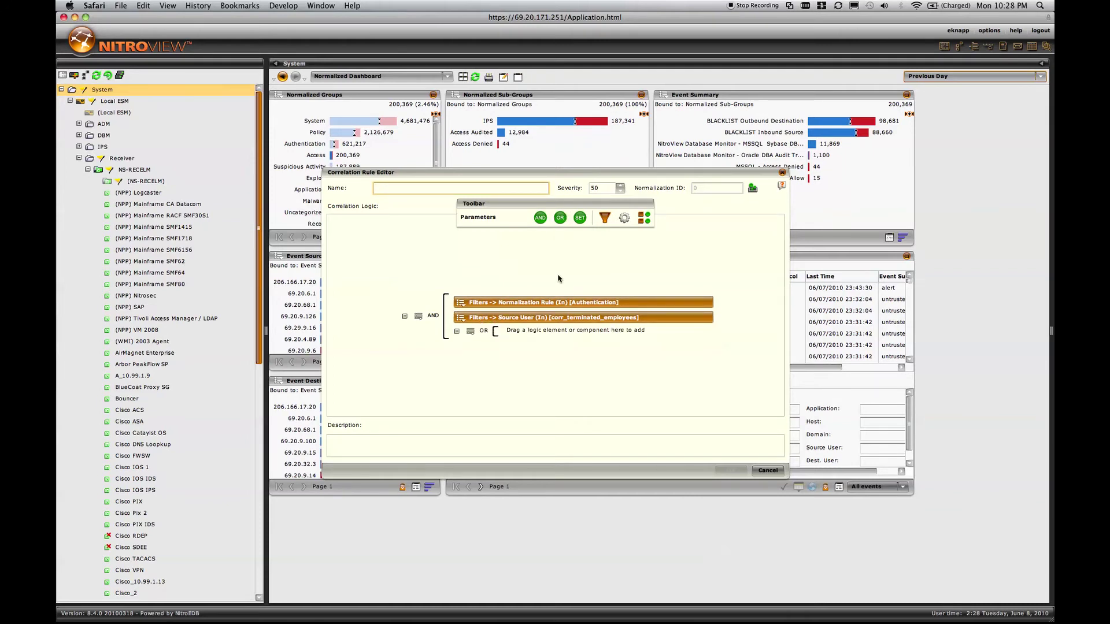
left_click_drag(603, 220, 523, 335)
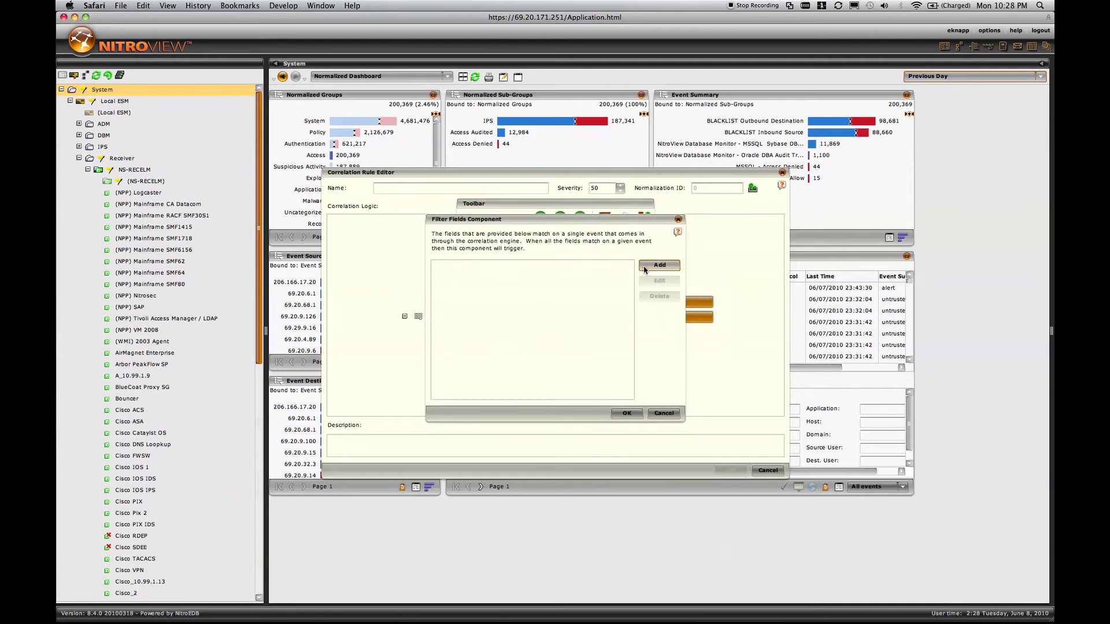
- Give the OR branch filter the condition Source User In corr_authorized_admin and save it
left_click(644, 267)
left_click(512, 322)
scroll(514, 344, "down", 5)
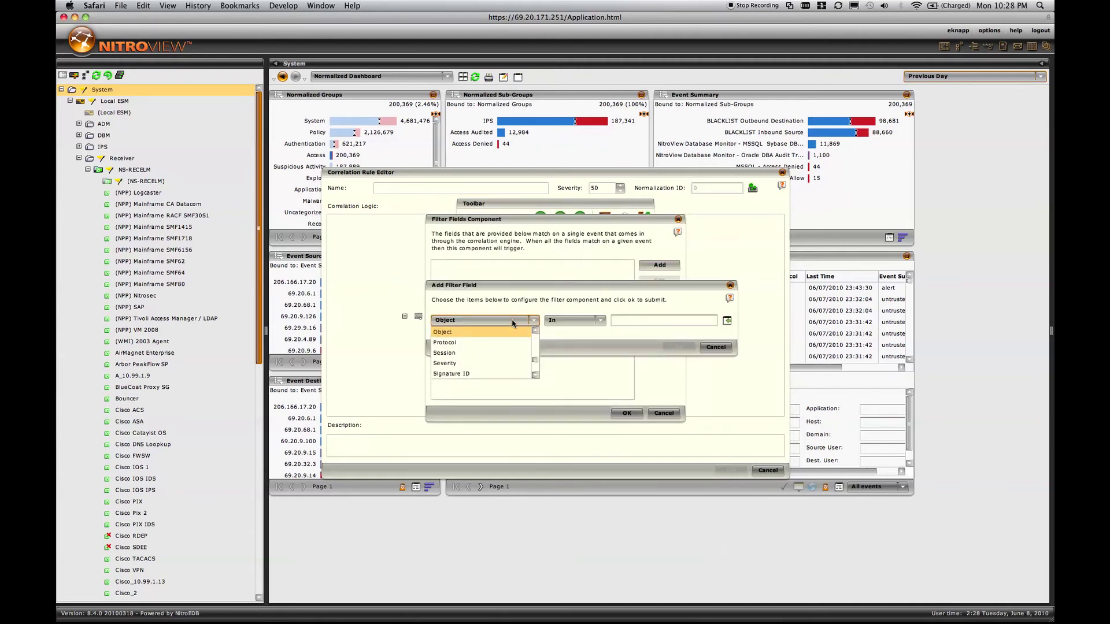
scroll(533, 366, "down", 6)
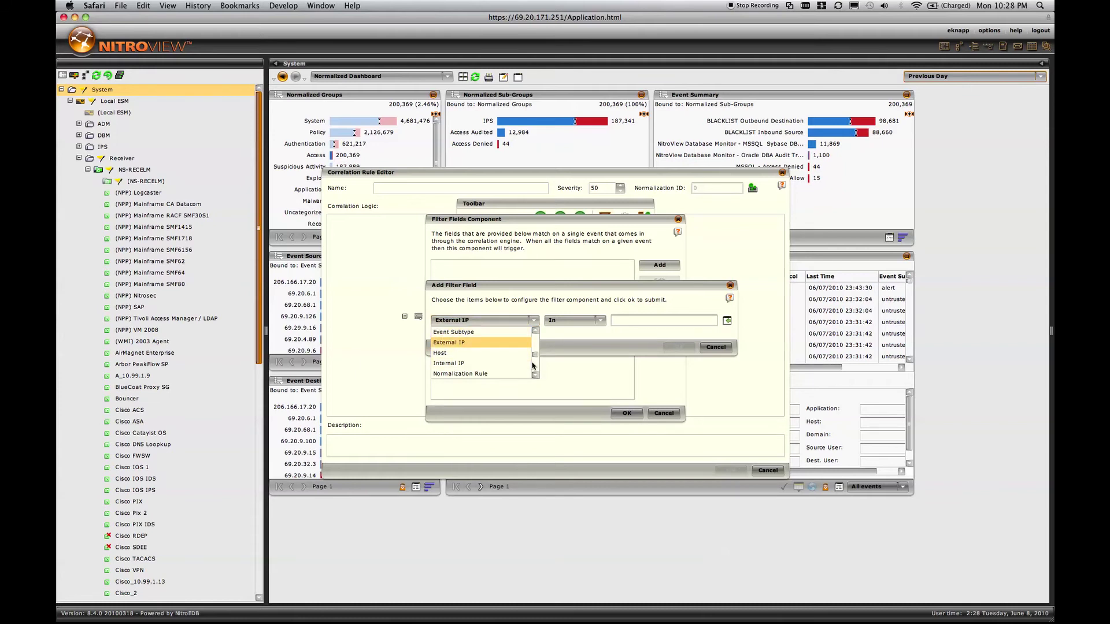
scroll(533, 365, "down", 4)
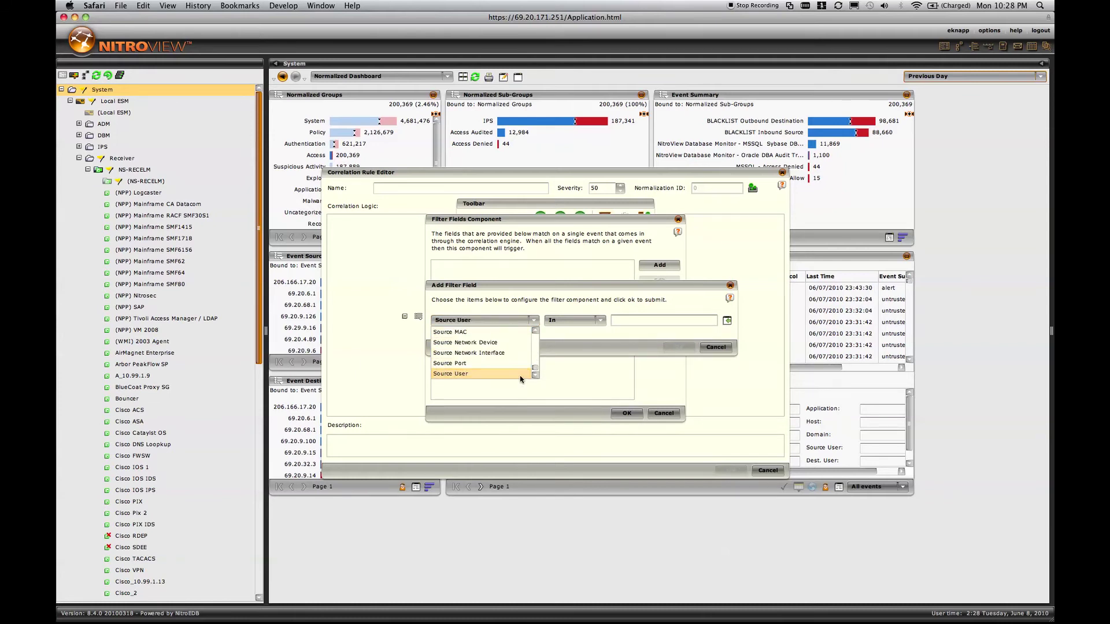
left_click(519, 374)
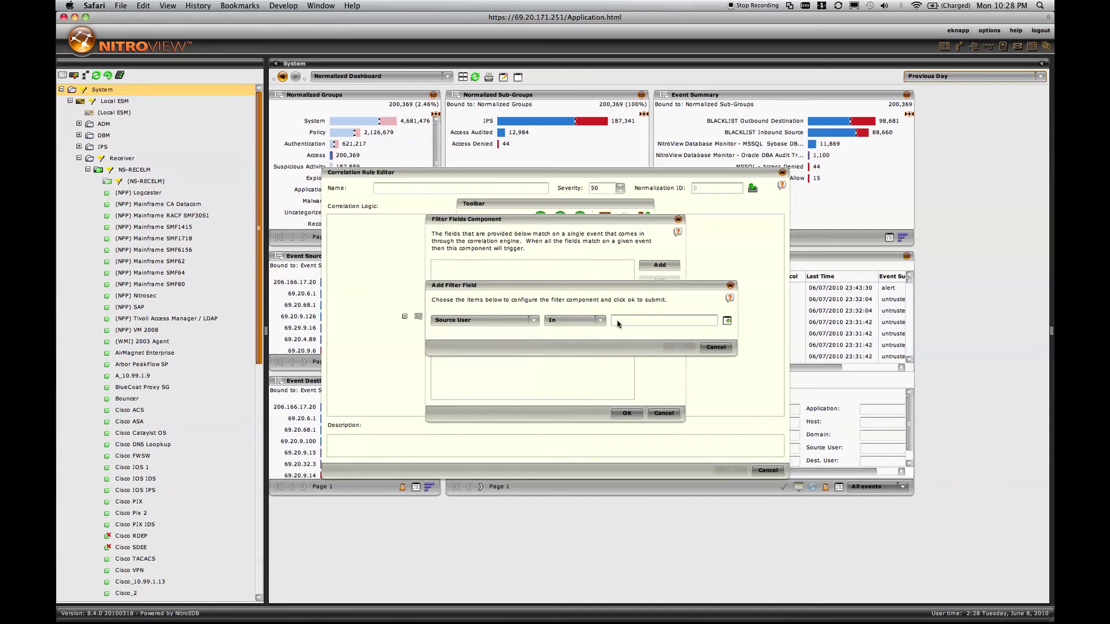
left_click(727, 322)
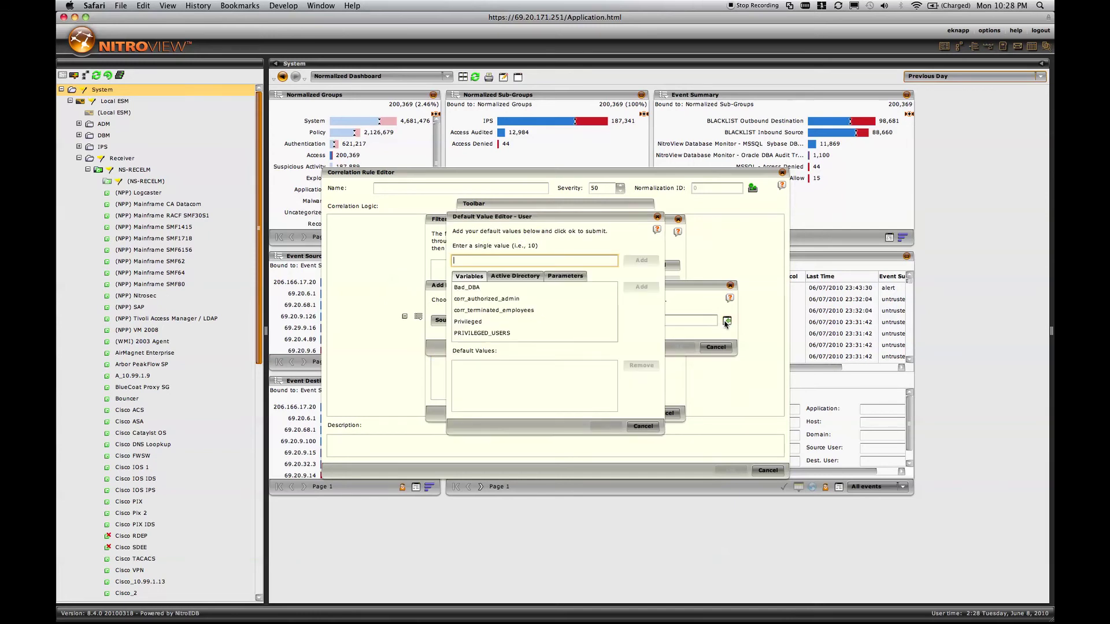
left_click(549, 299)
left_click(635, 287)
left_click(604, 427)
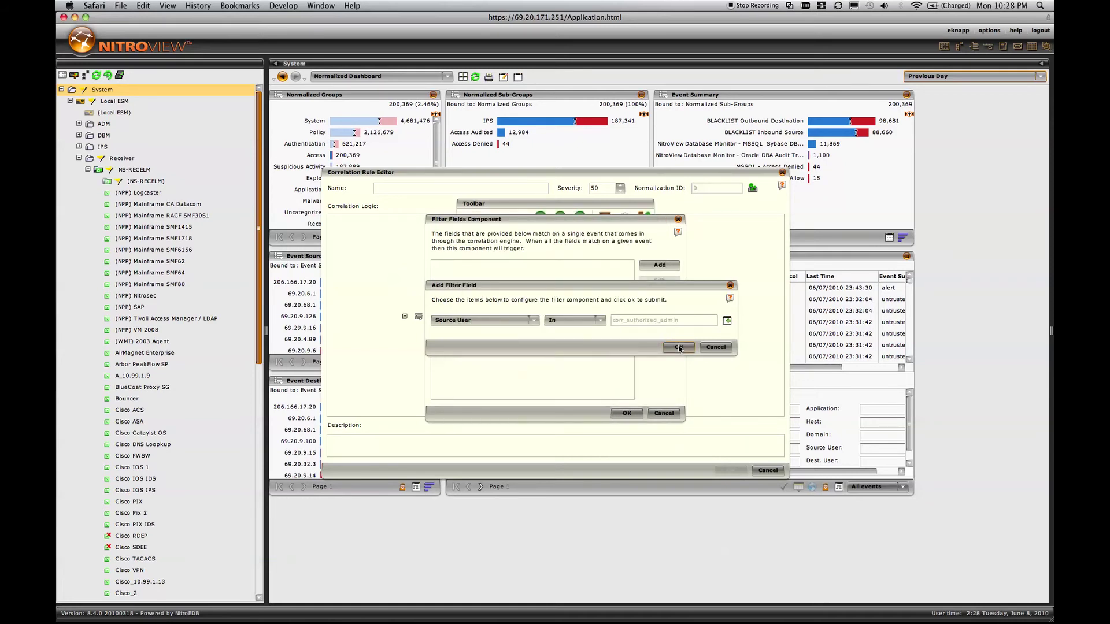
left_click(679, 346)
left_click(628, 413)
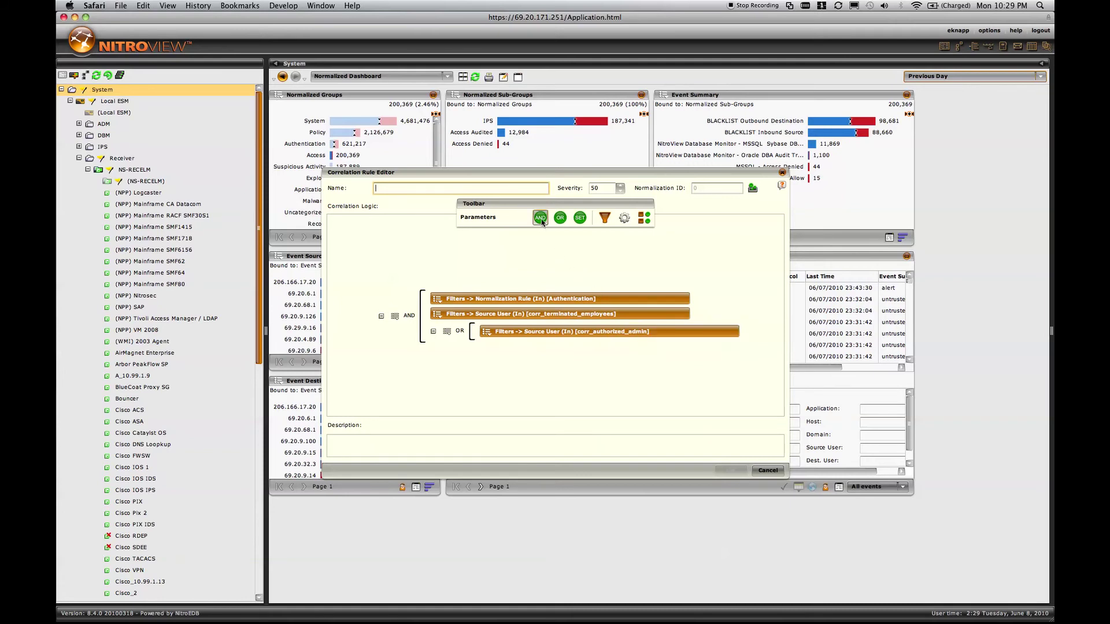
- Add an AND group inside the OR, move the admin filter into it, and add another filter component
left_click_drag(540, 218, 494, 340)
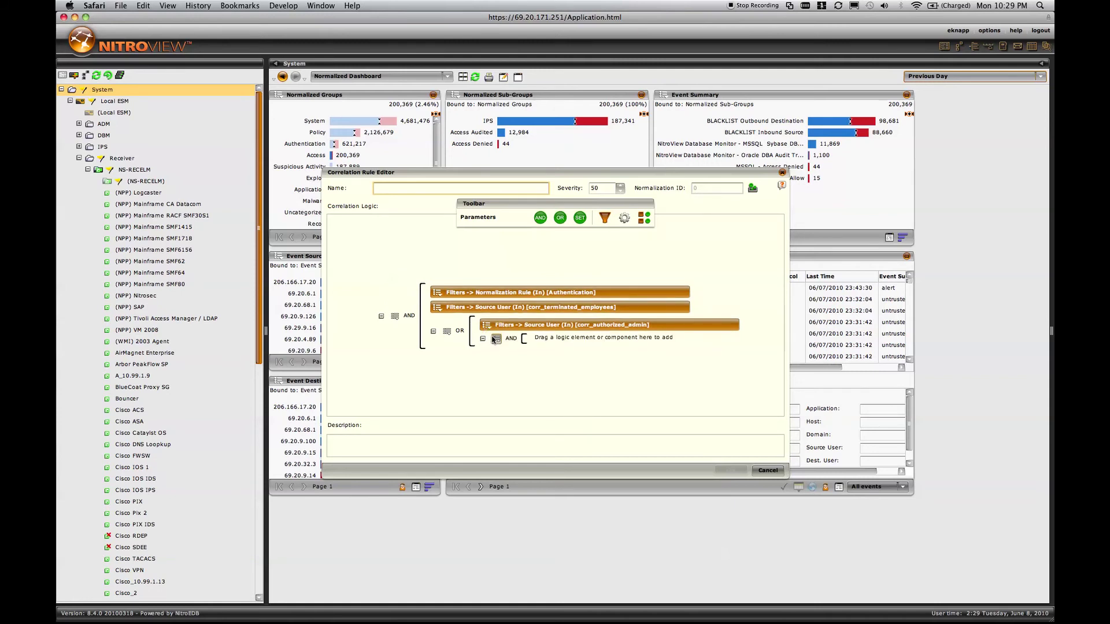
left_click_drag(497, 327, 546, 340)
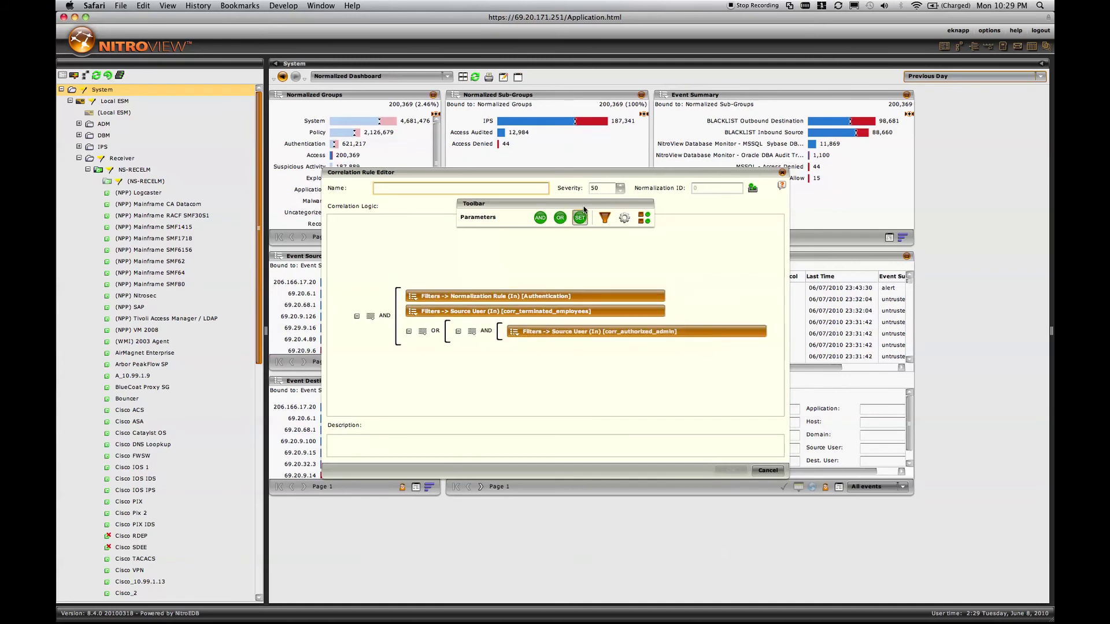
left_click_drag(605, 218, 545, 339)
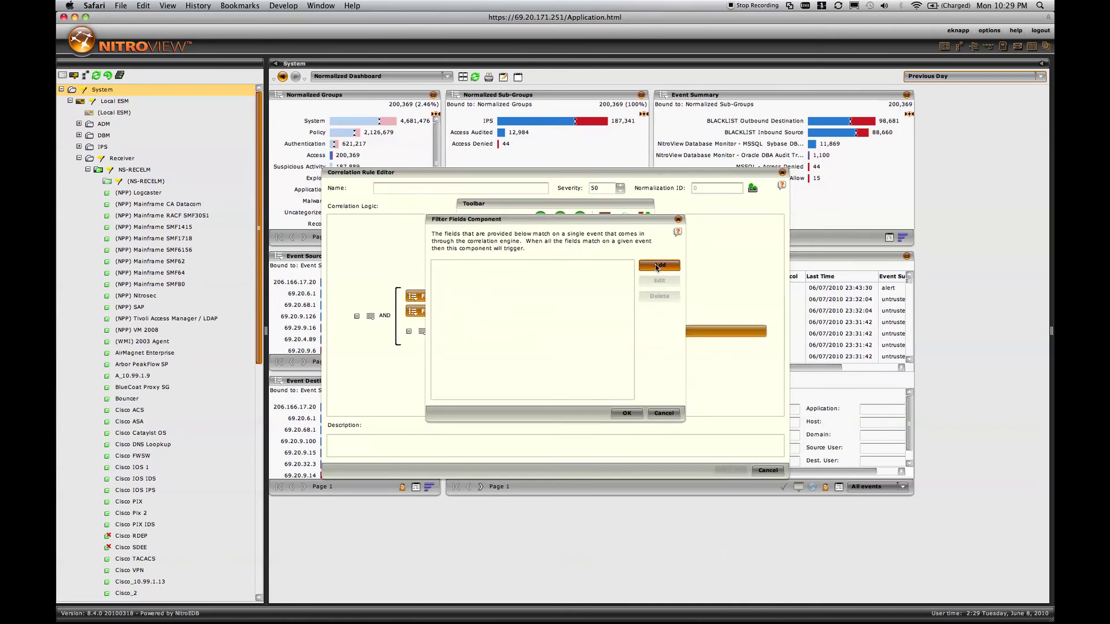
- Start a new filter field on Time of Day with the Not In comparison
left_click(657, 266)
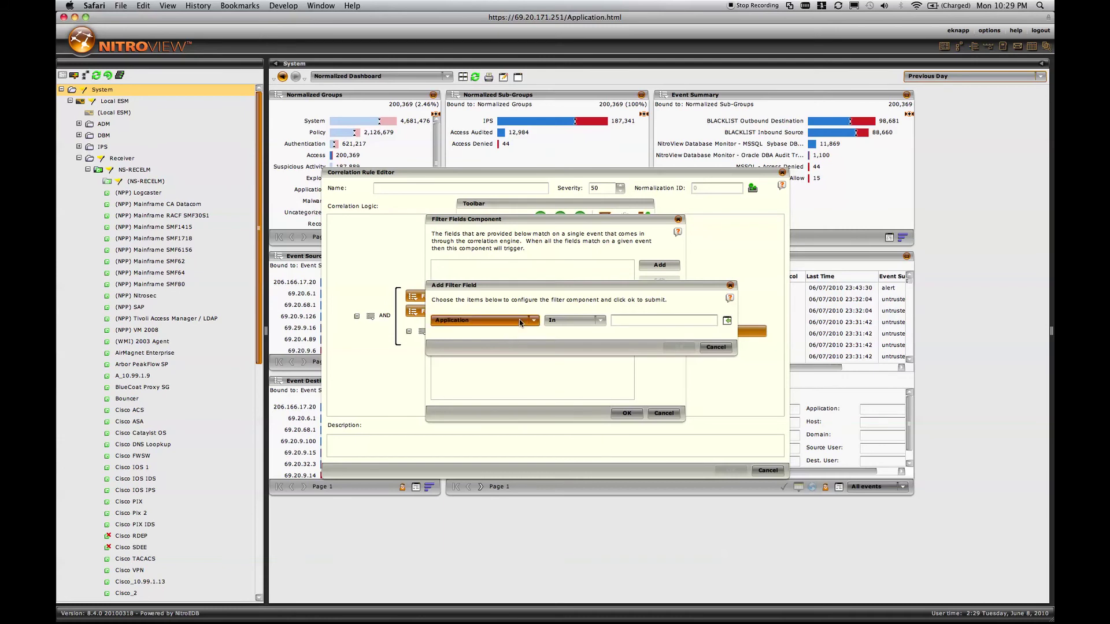
left_click(519, 319)
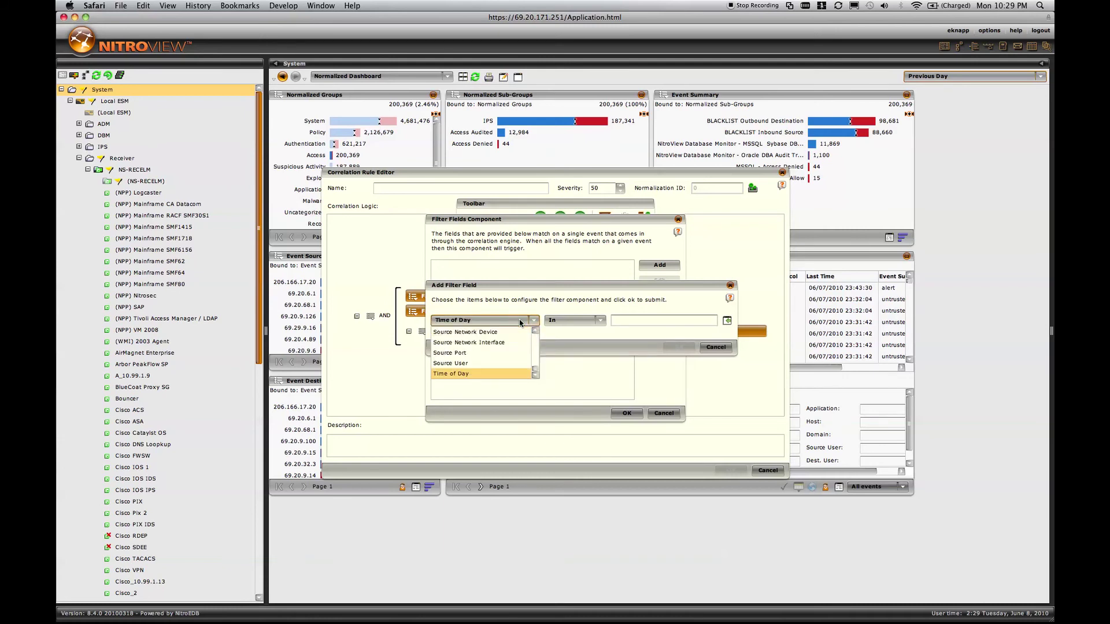
left_click(511, 374)
left_click(581, 320)
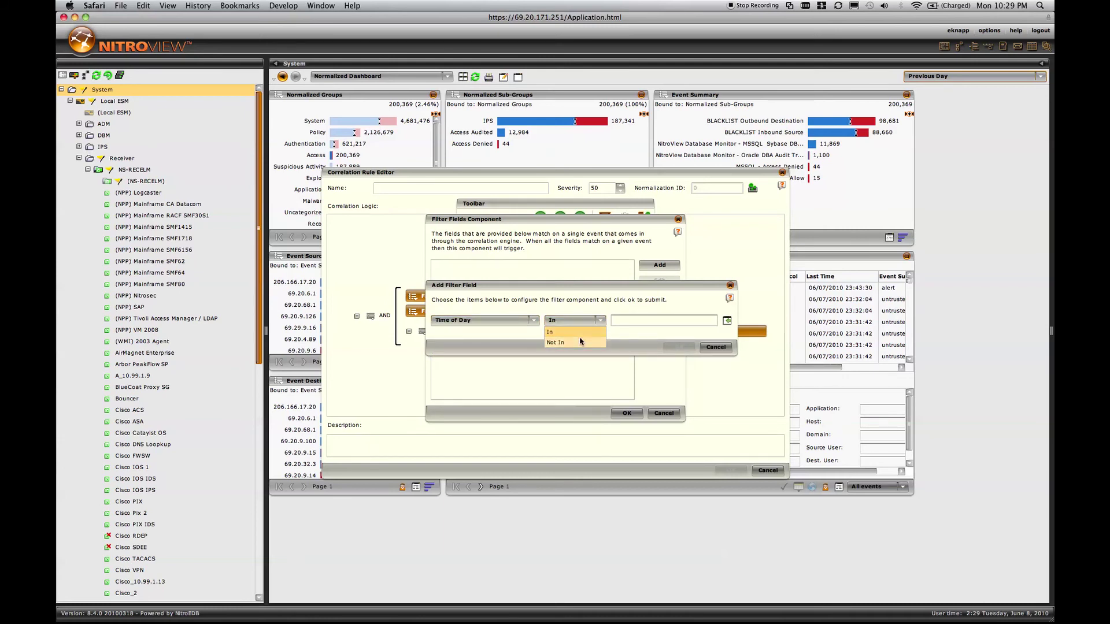
left_click(578, 339)
- Set the time range to start 8 and end 17, then save the filter into the inner AND
left_click(726, 321)
left_click(492, 298)
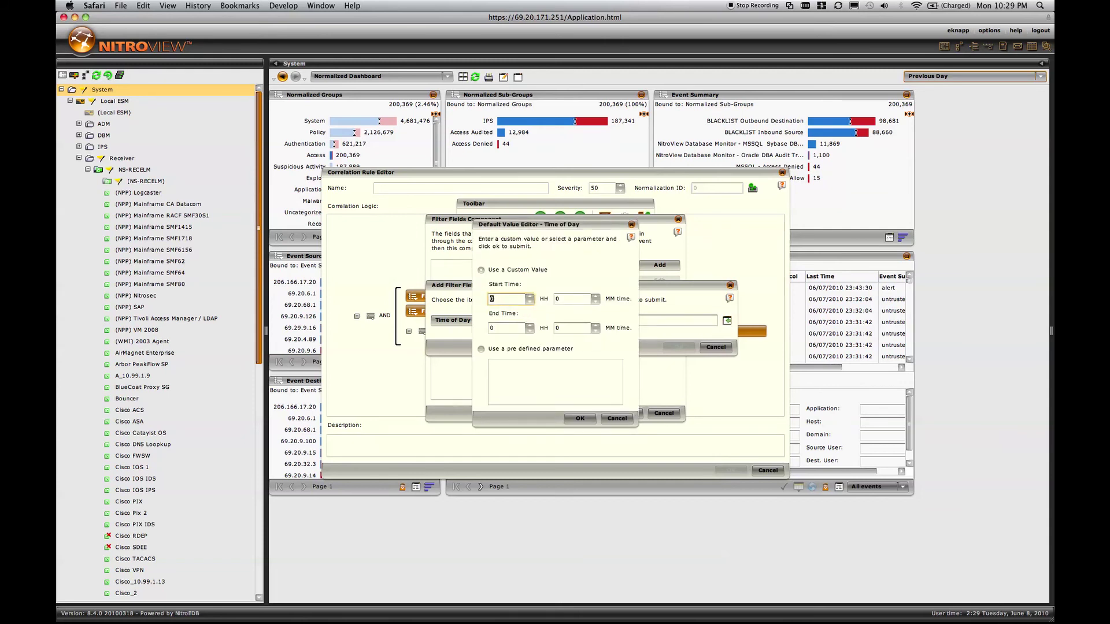
type("8")
key("Tab")
key("Tab")
type("17")
left_click(578, 419)
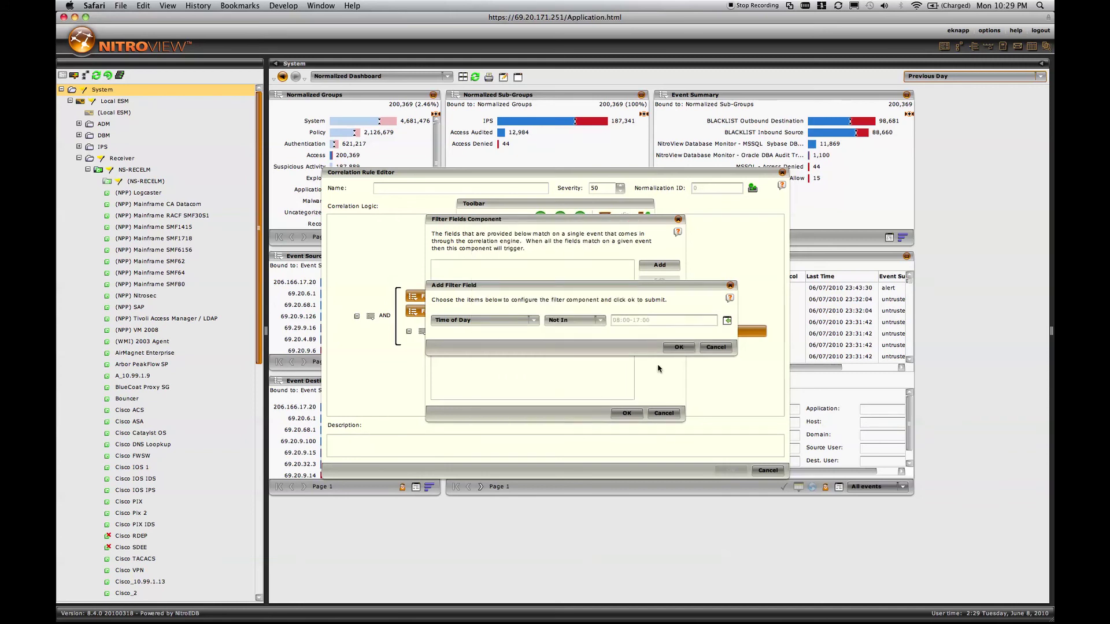
left_click(679, 347)
left_click(626, 412)
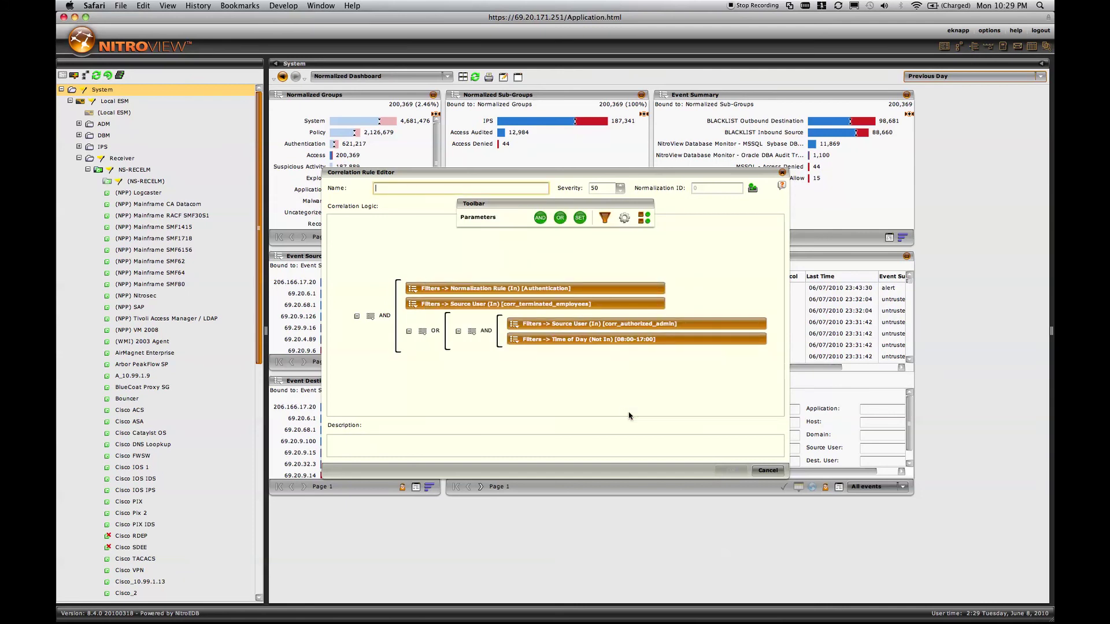